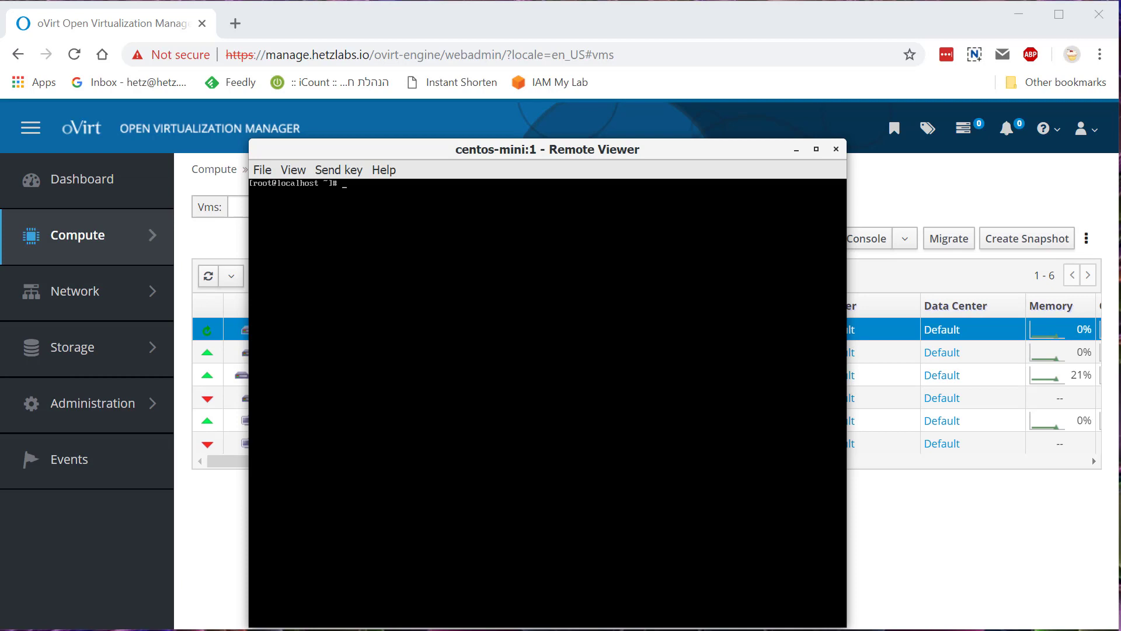
# - Launch nmtui and open its Edit a connection list showing Wired connection 1
pyautogui.write('nmtui')
pyautogui.press('Return')
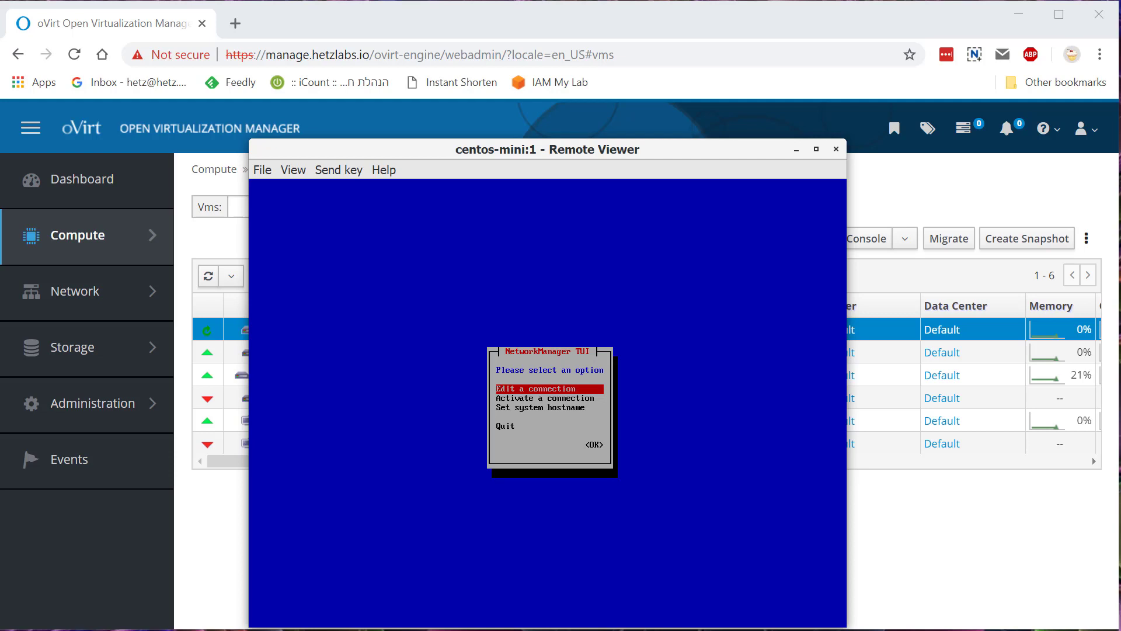
pyautogui.press('Return')
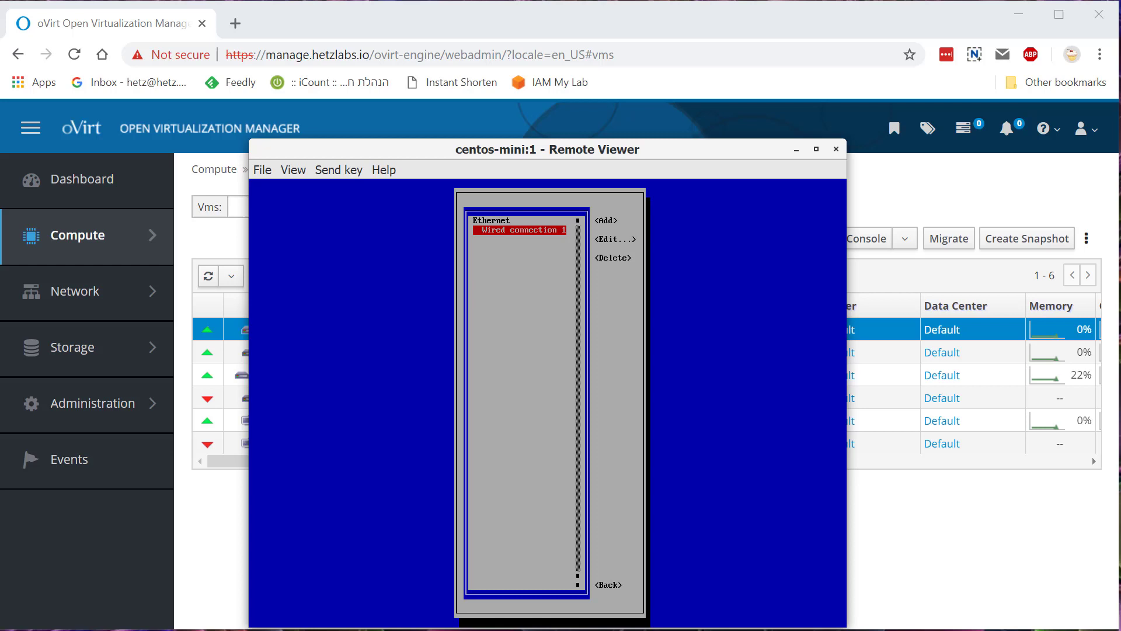
# - Open Wired connection 1 and cancel out without saving any changes
pyautogui.press('Return')
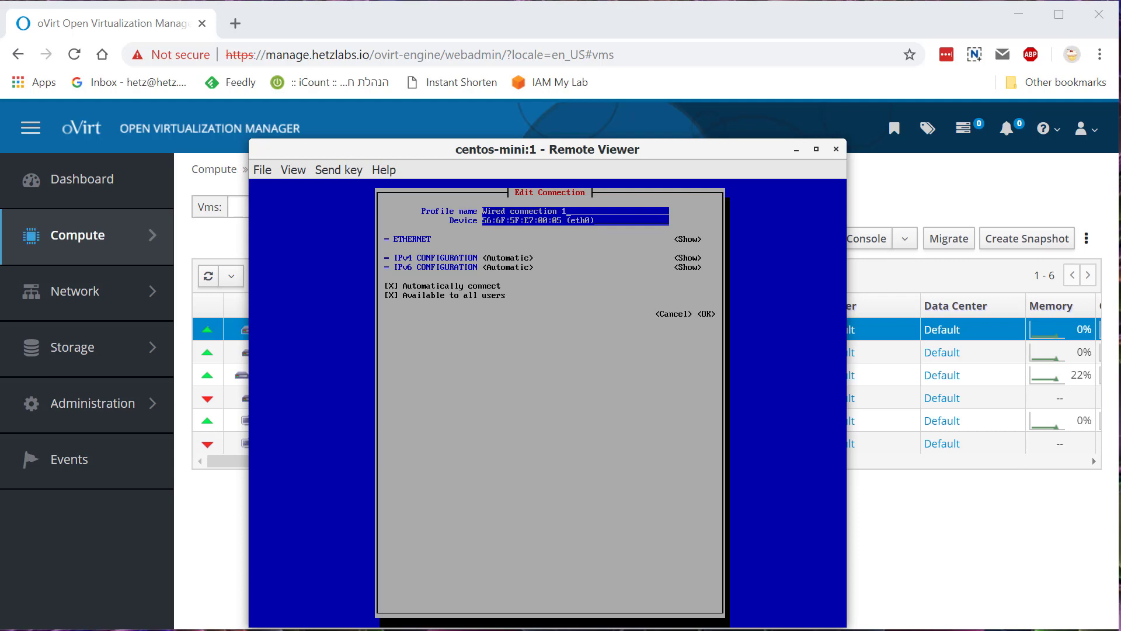
pyautogui.press('Tab')
pyautogui.press('Right')
pyautogui.press('Left')
pyautogui.press('Return')
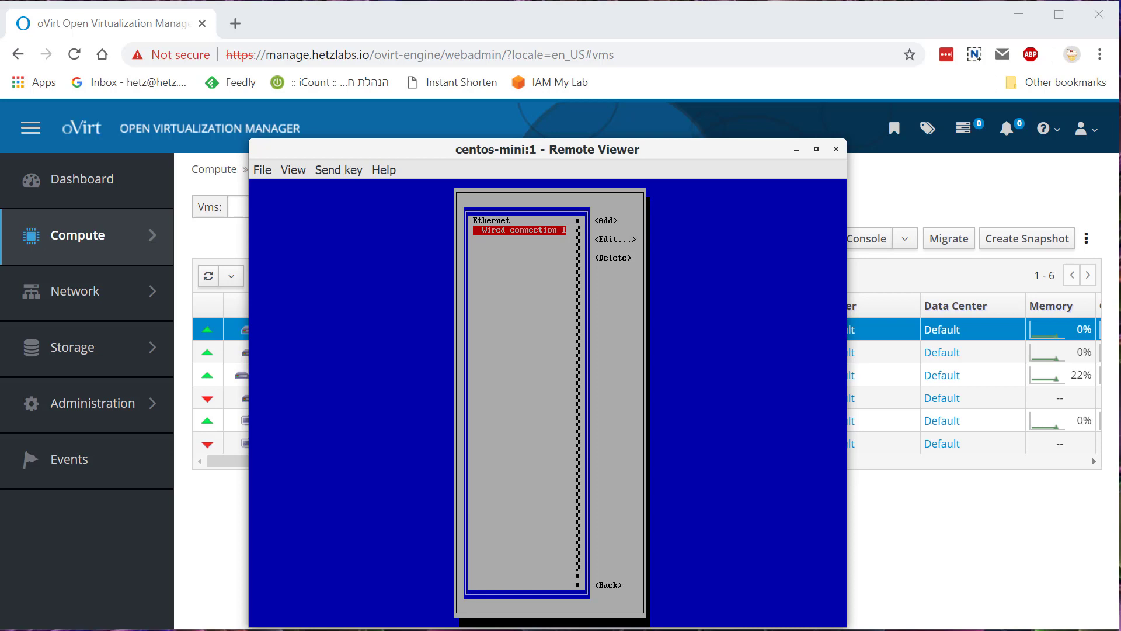
# - Go back to the nmtui main menu and quit to the root shell
pyautogui.press('Tab')
pyautogui.press('Tab')
pyautogui.press('Tab')
pyautogui.press('Tab')
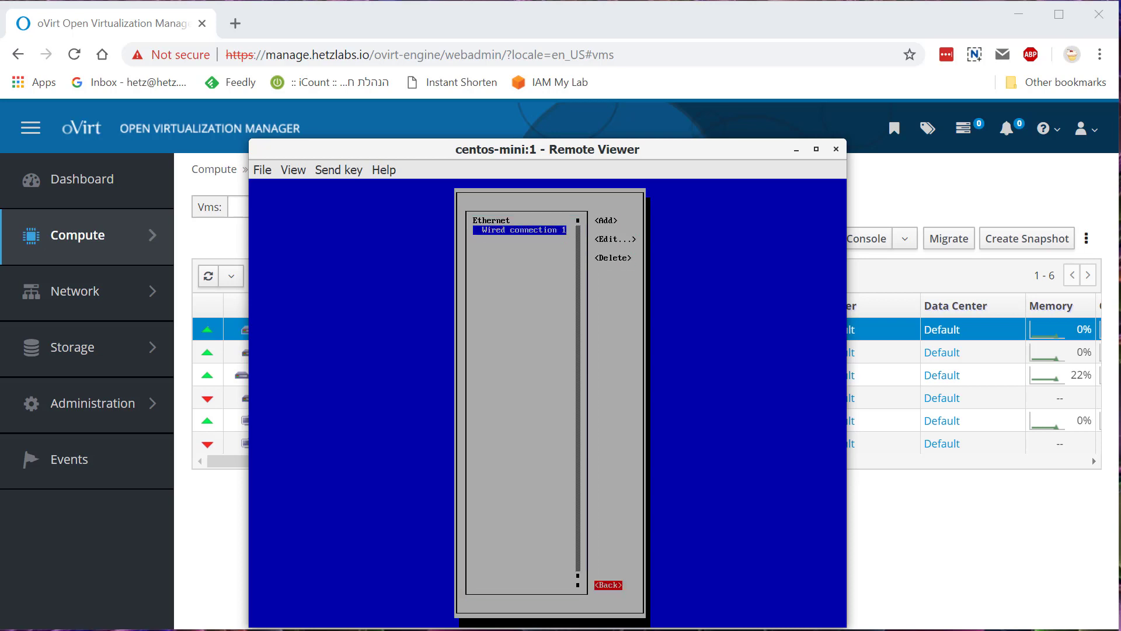
pyautogui.press('Return')
pyautogui.press('Down')
pyautogui.press('Down')
pyautogui.press('Down')
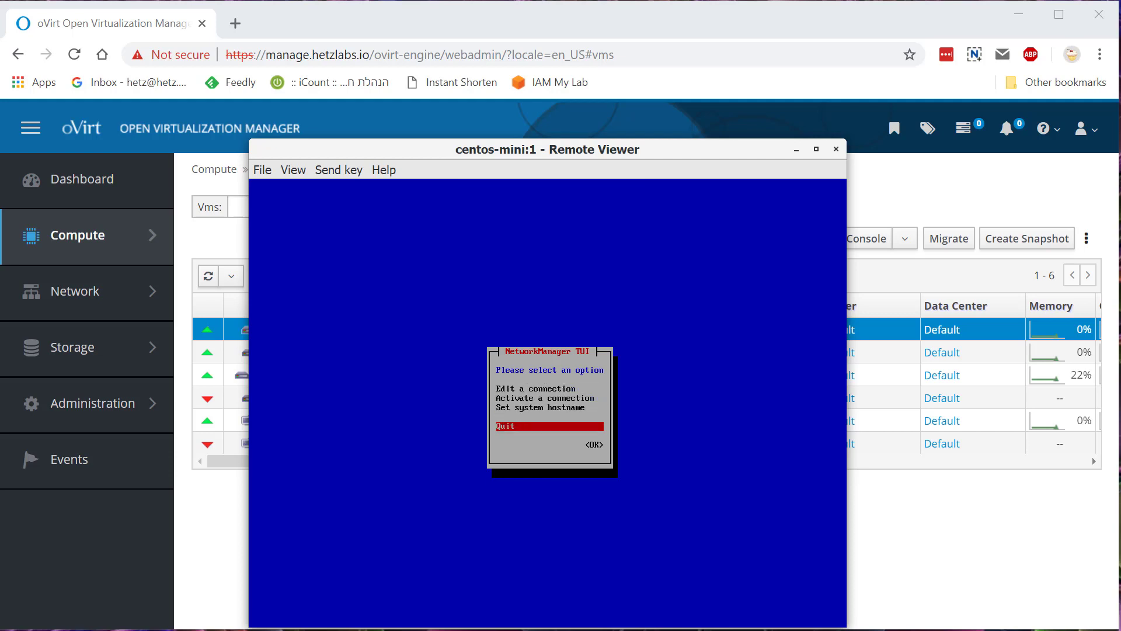
pyautogui.press('Return')
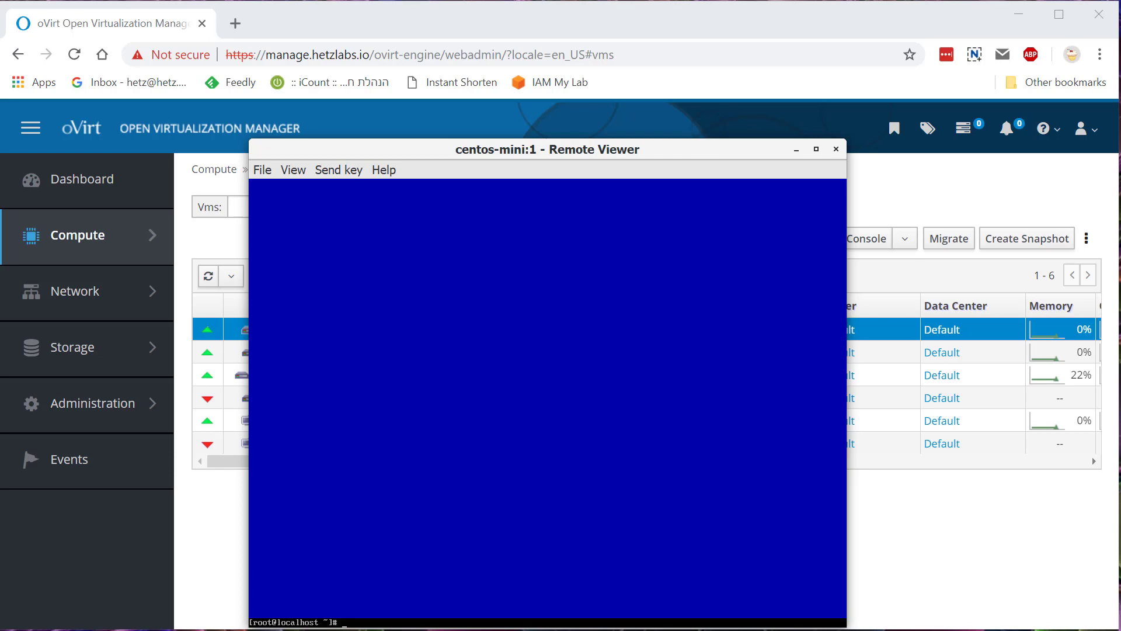
# - Bring the oVirt Virtual Machines list forward and scroll the VM table sideways to review columns
pyautogui.click(214, 496)
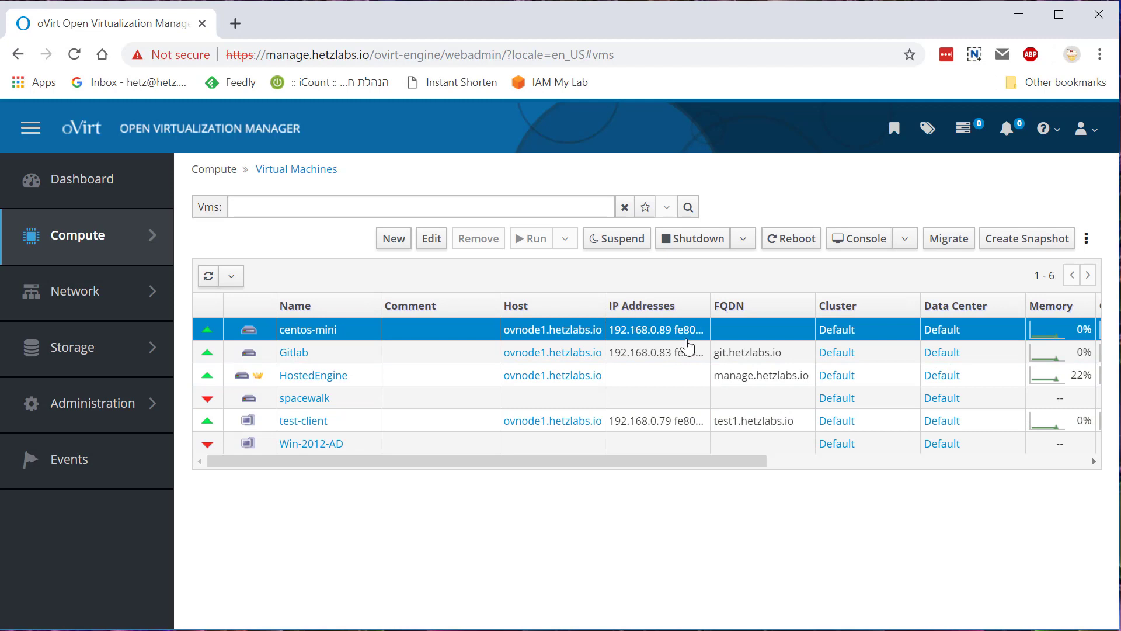
pyautogui.moveTo(740, 462); pyautogui.dragTo(903, 469)
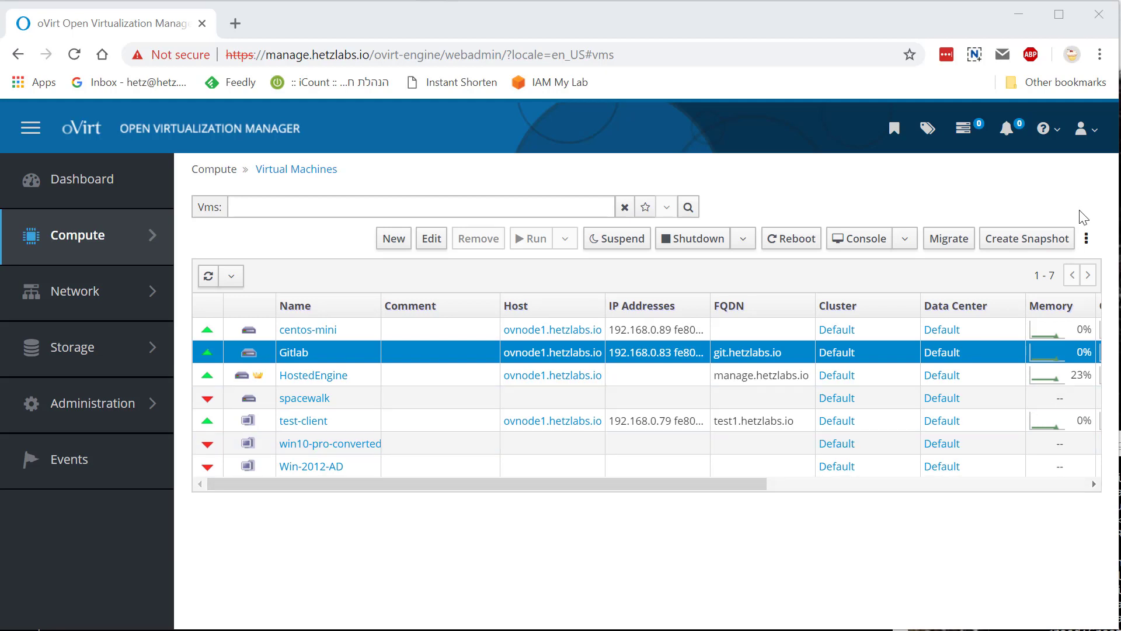
# - Start a VM import with VMware as the source and the saved VMware external provider
pyautogui.click(1086, 239)
pyautogui.click(994, 280)
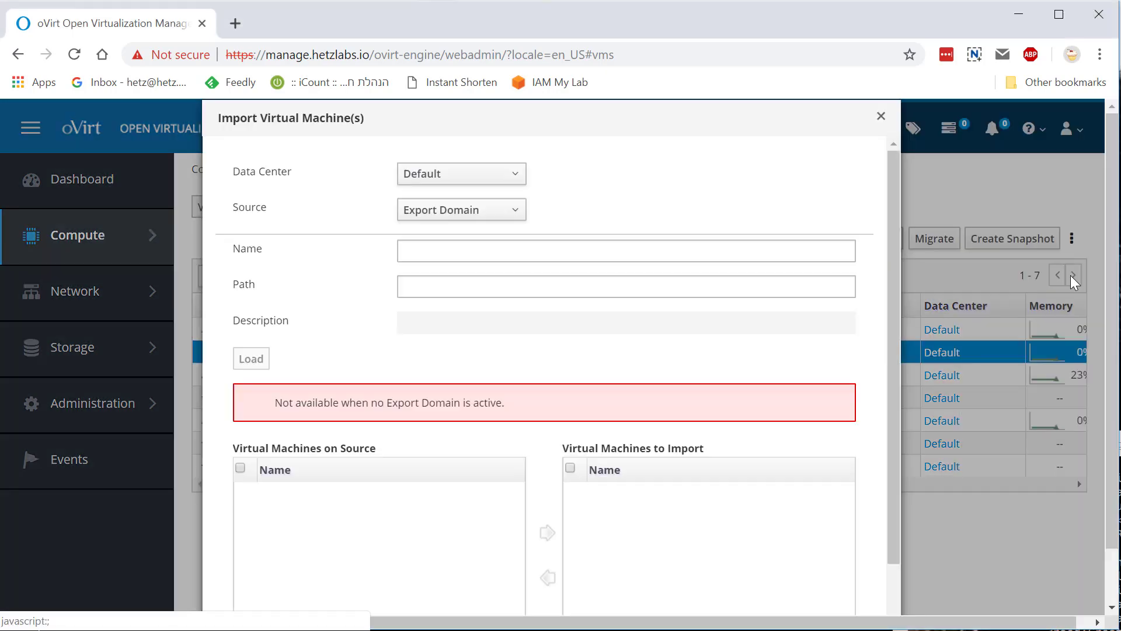
pyautogui.click(441, 212)
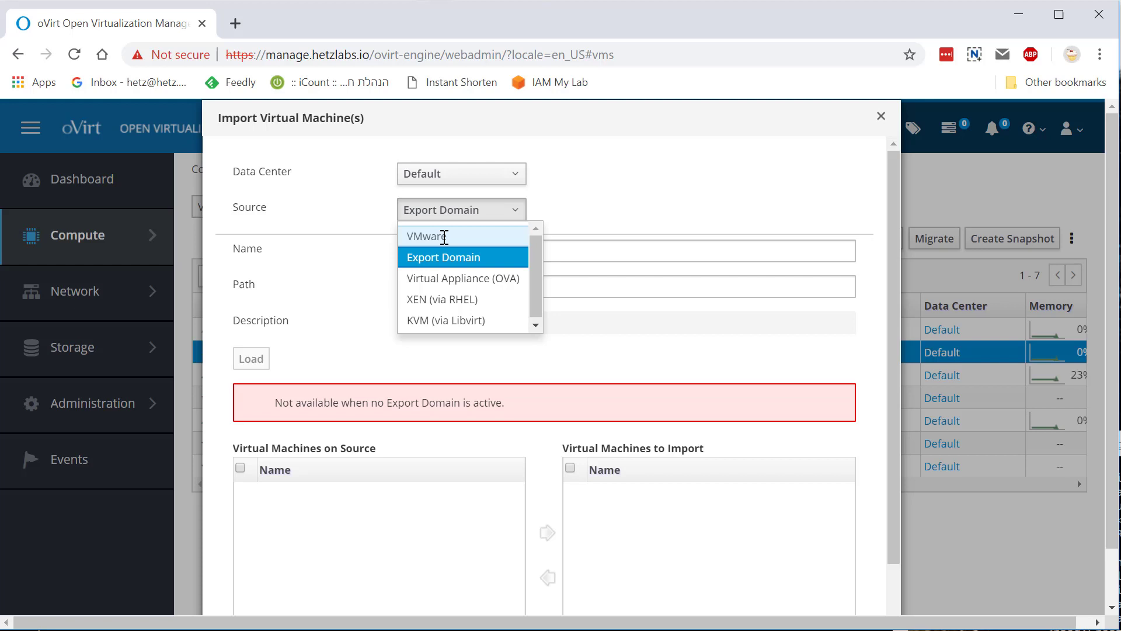
pyautogui.click(447, 235)
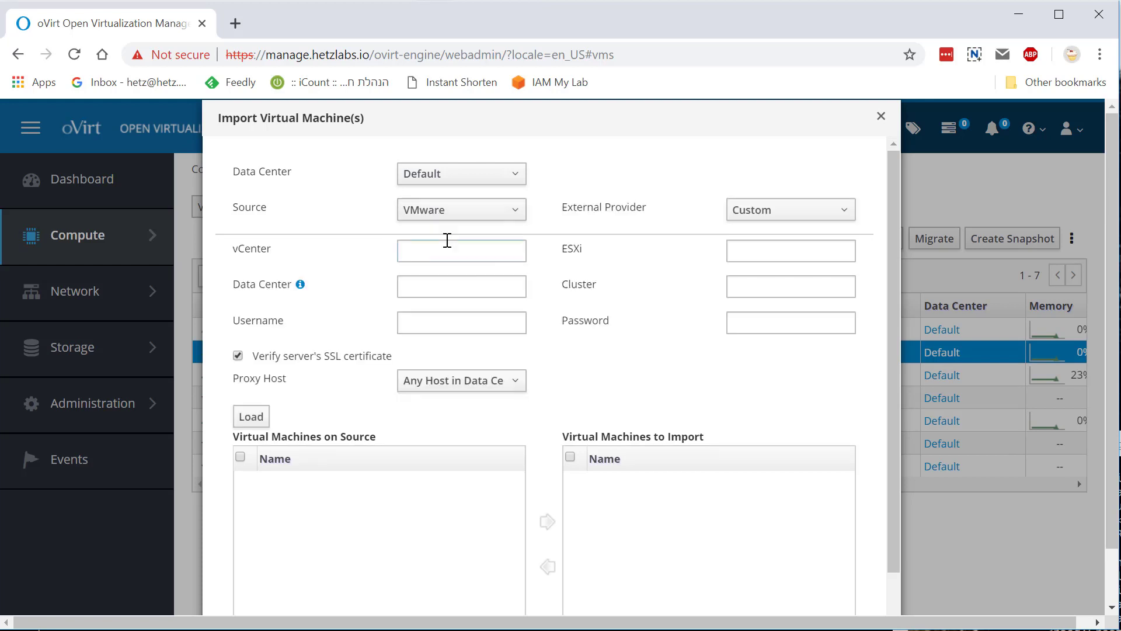
pyautogui.click(788, 213)
pyautogui.click(781, 260)
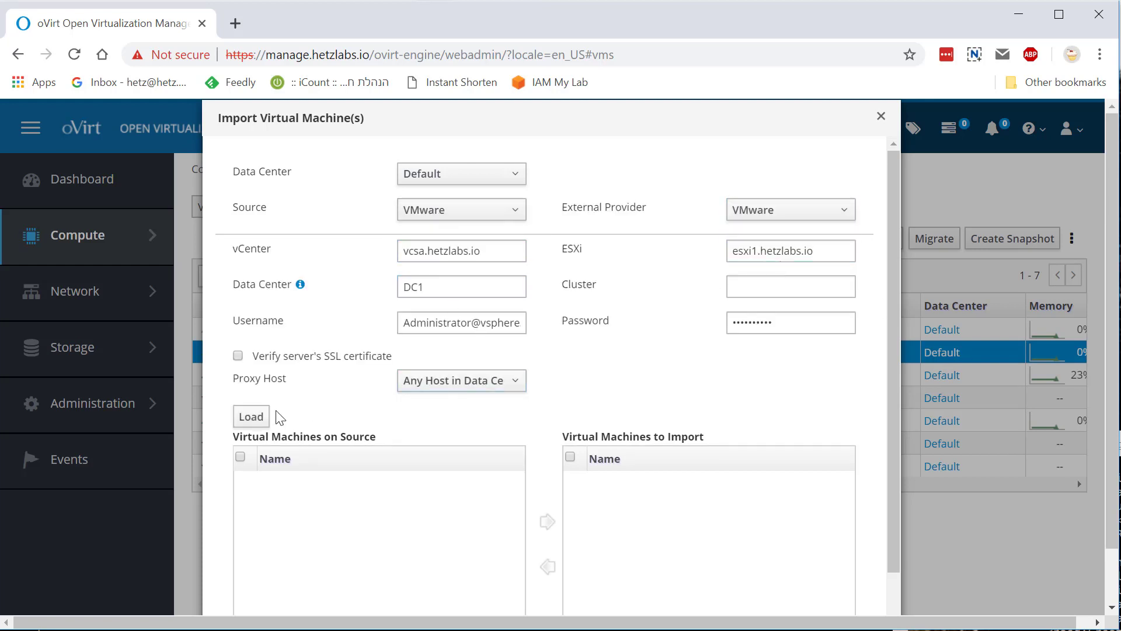
# - Load the vCenter VMs, add win10-pro to the import list and continue to its settings
pyautogui.click(248, 417)
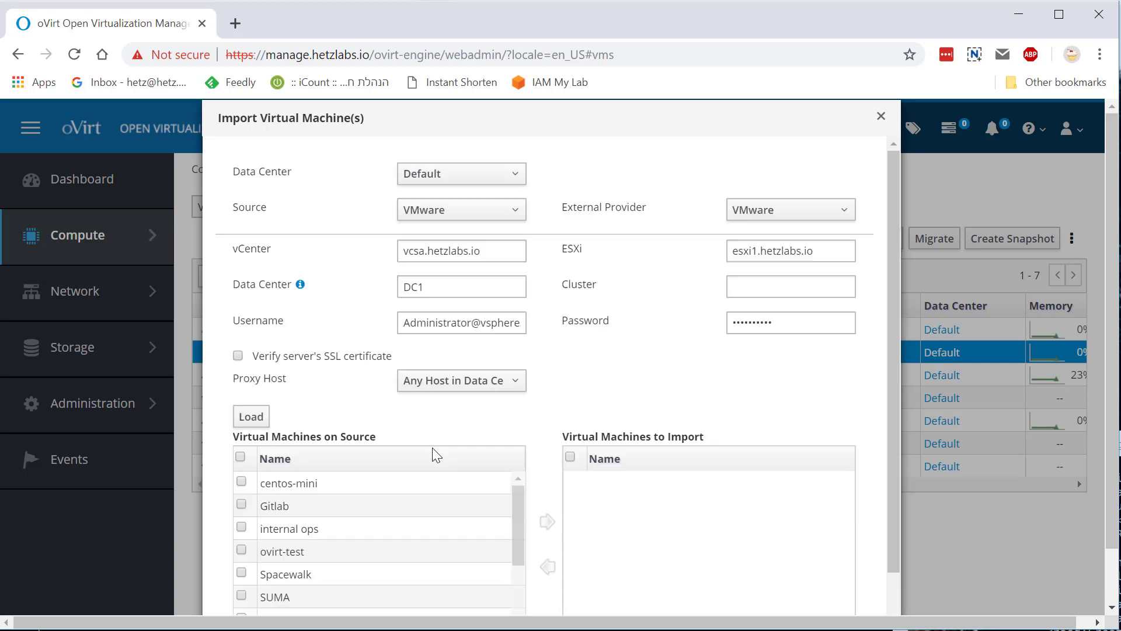
pyautogui.scroll(-1, 432, 450)
pyautogui.scroll(-3, 416, 503)
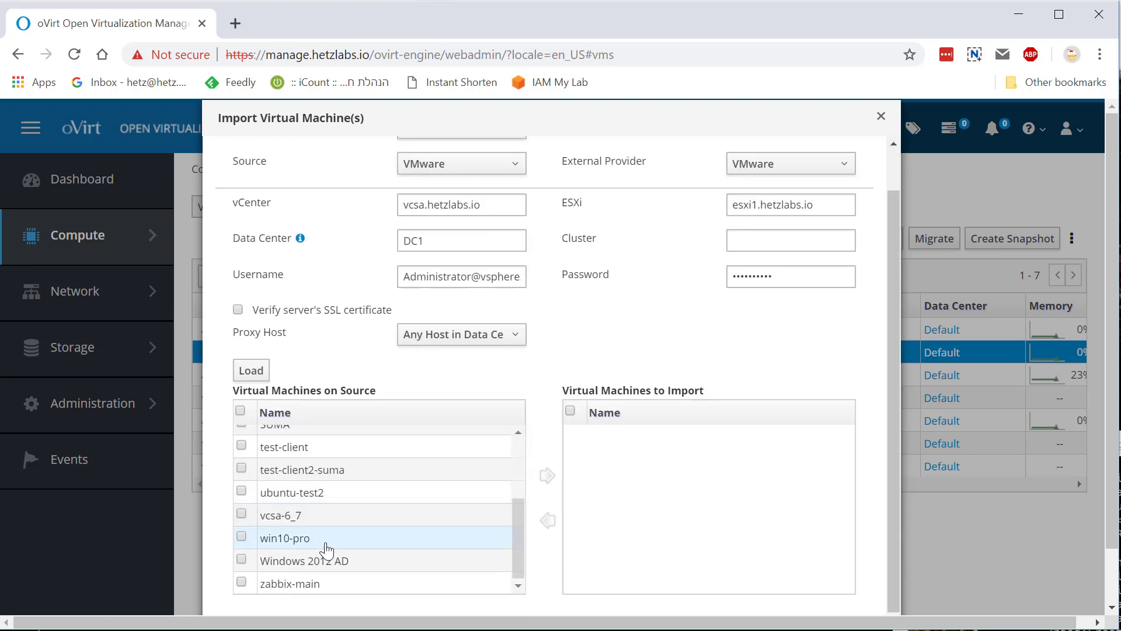
pyautogui.click(242, 535)
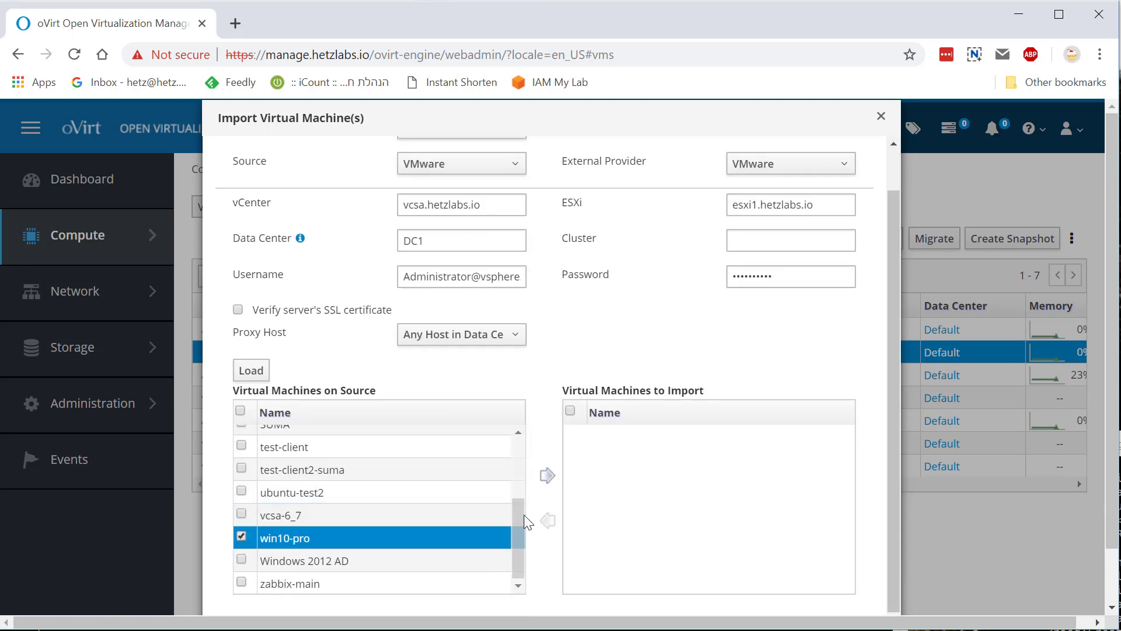
pyautogui.click(549, 476)
pyautogui.scroll(-1, 811, 558)
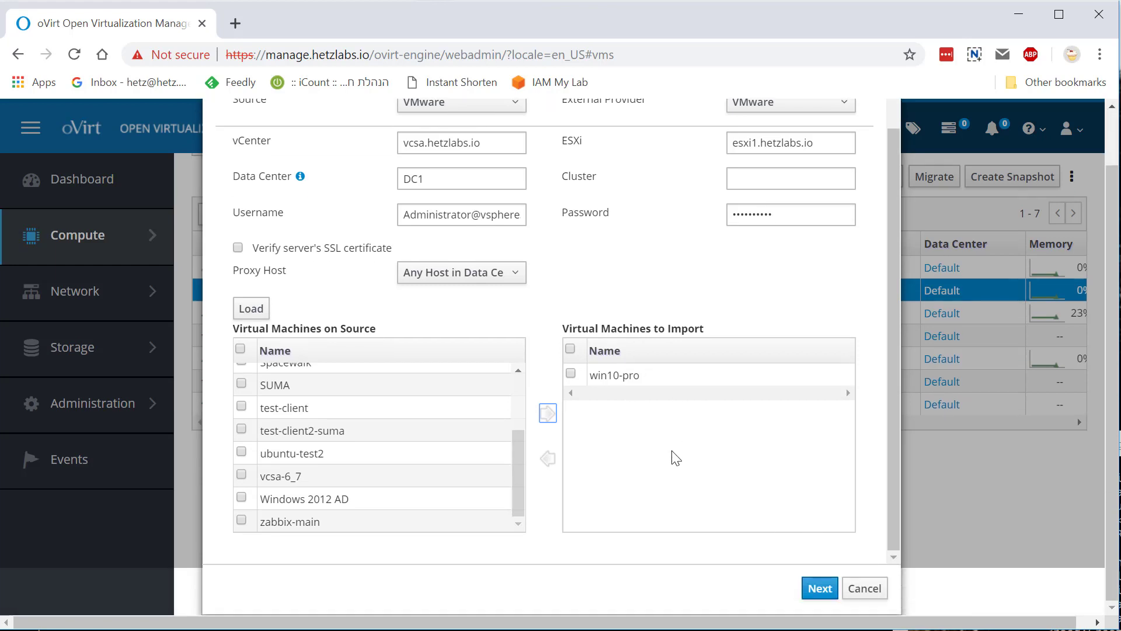
pyautogui.click(818, 588)
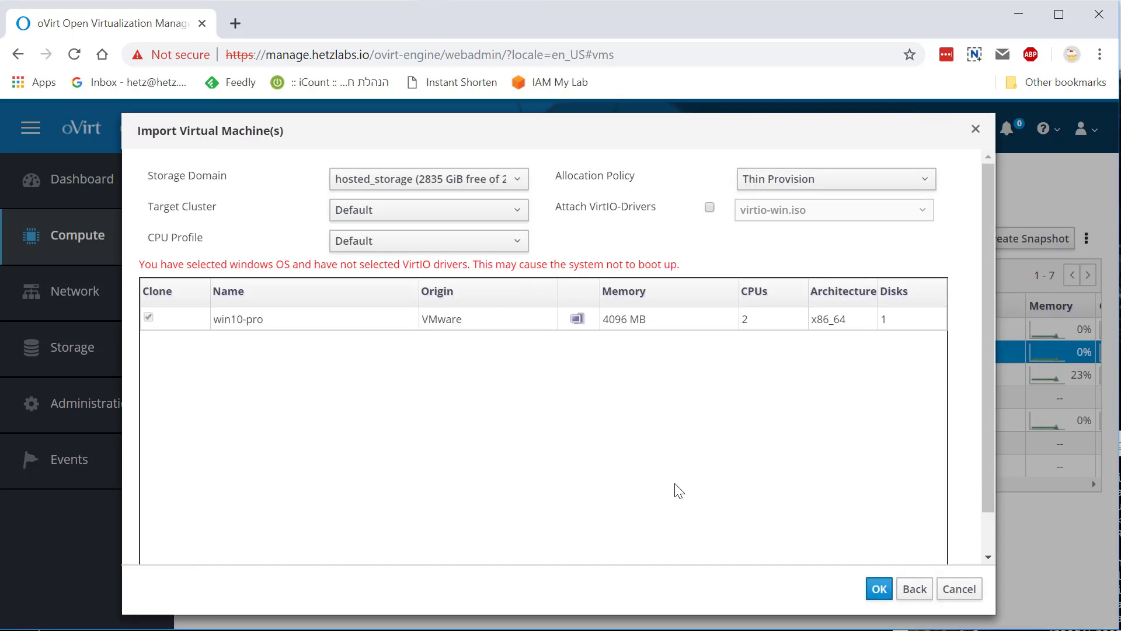
# - Tick Attach VirtIO-Drivers and pick nas2-iscsi storage, then cancel the import and select win10-pro-converted
pyautogui.click(709, 208)
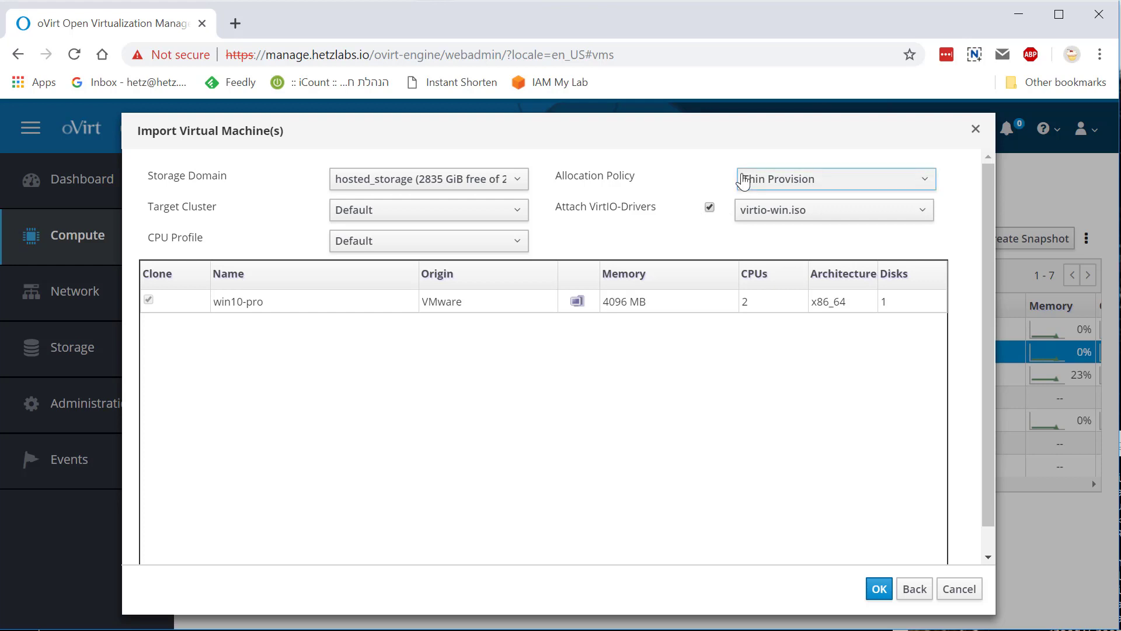
pyautogui.click(480, 183)
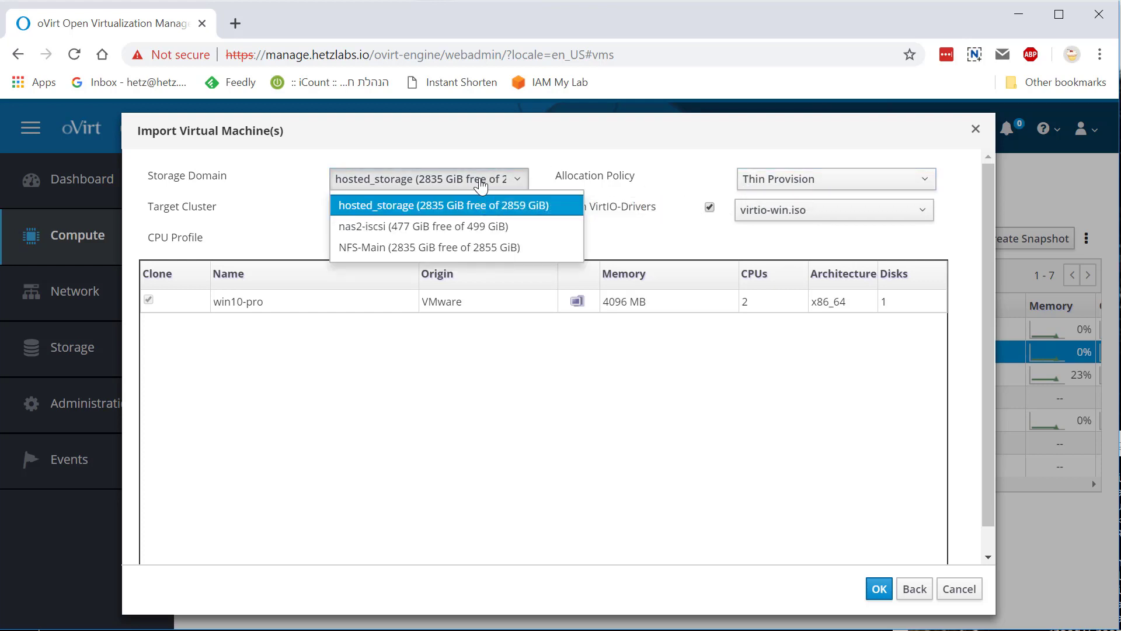
pyautogui.click(491, 228)
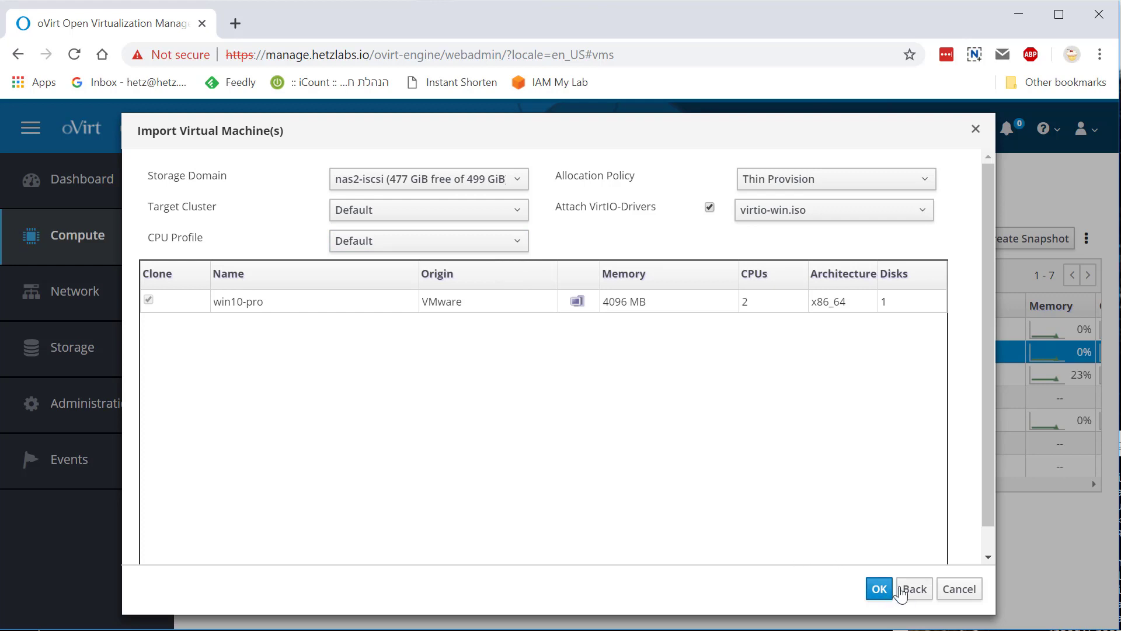
pyautogui.click(959, 590)
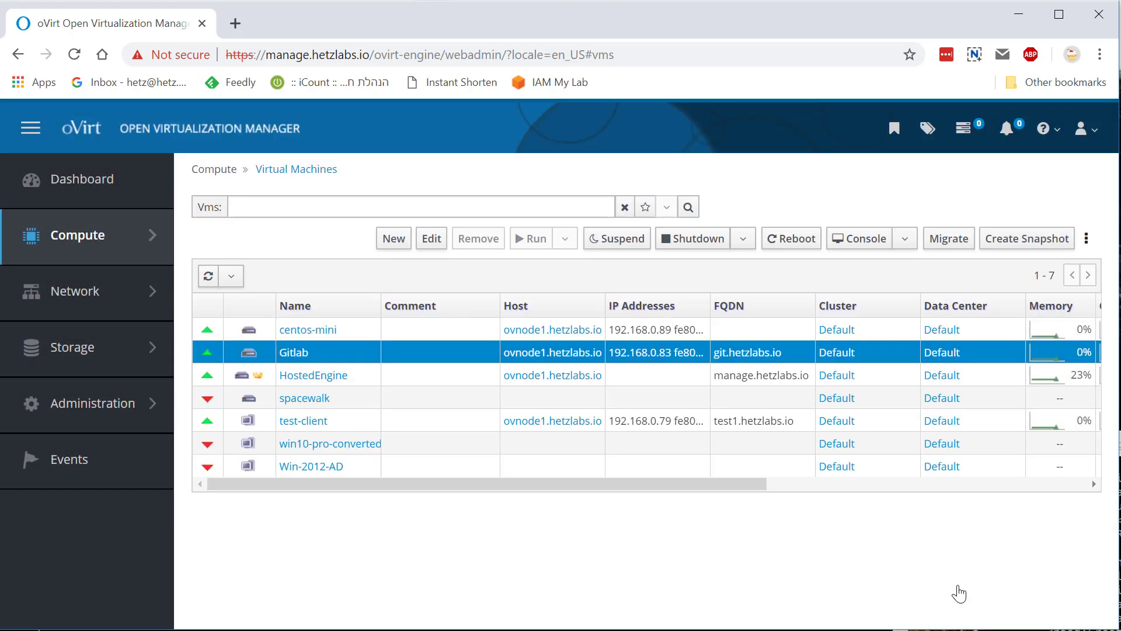
pyautogui.click(411, 452)
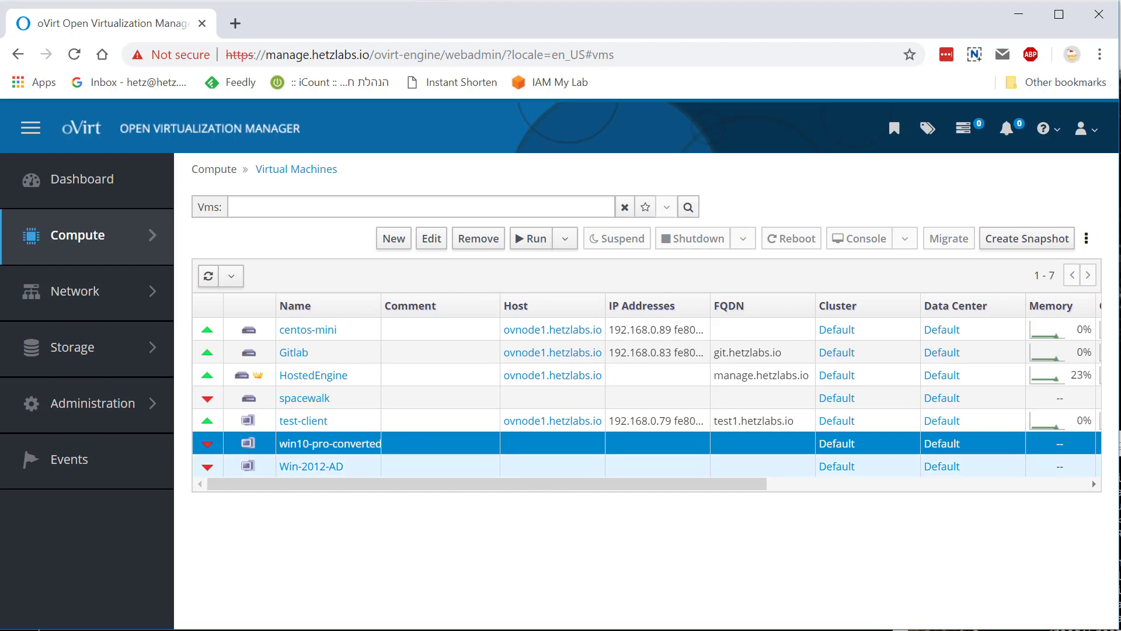
# - Bring PuTTY forward and list the import log directory with pwd and ls -l
pyautogui.click(930, 626)
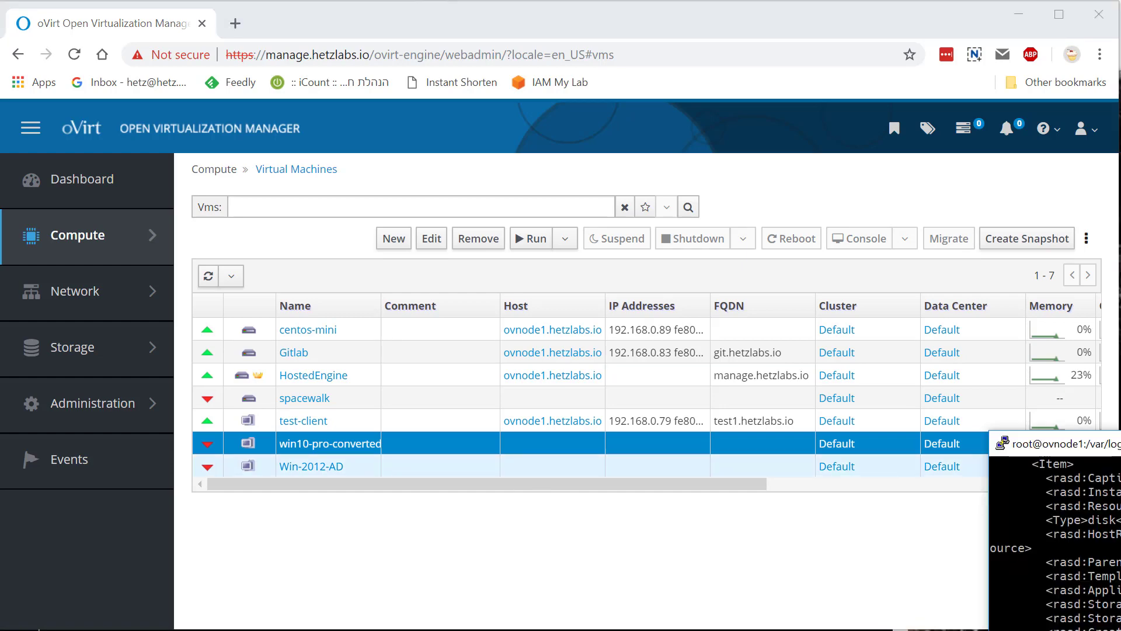
pyautogui.moveTo(1051, 444); pyautogui.dragTo(337, 113)
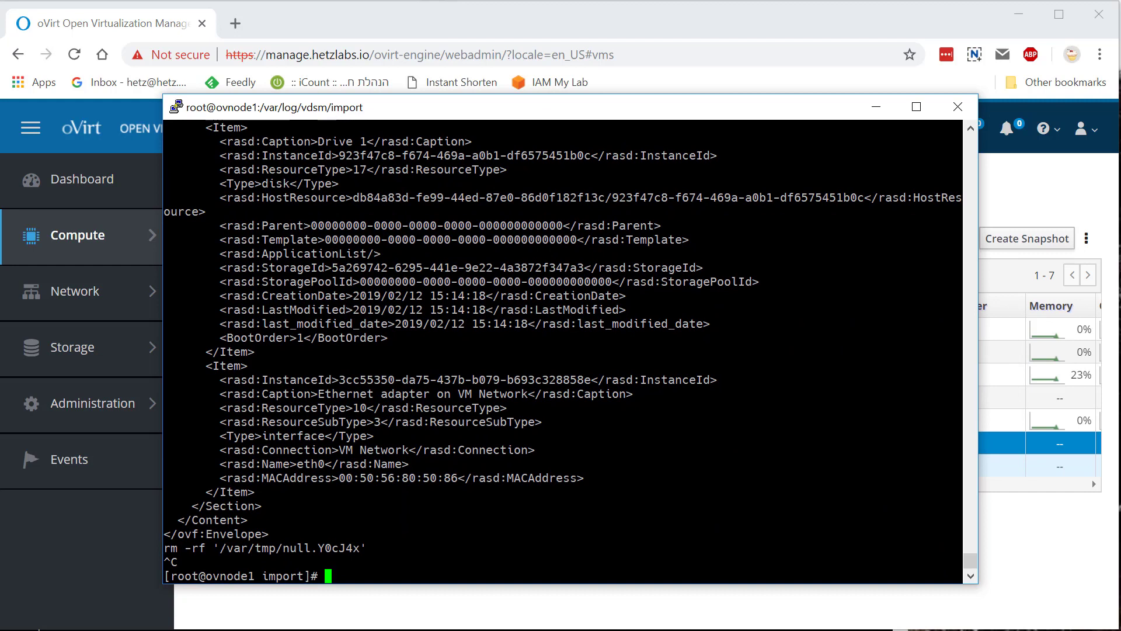
pyautogui.write('pwd')
pyautogui.press('Return')
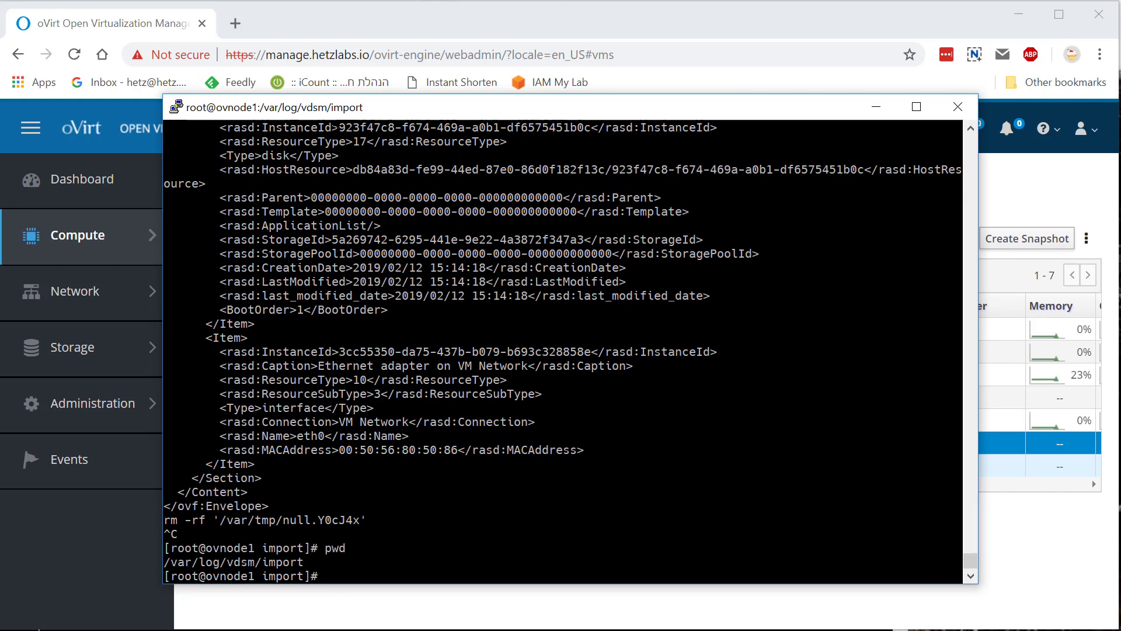
pyautogui.write('ls -l')
pyautogui.press('Return')
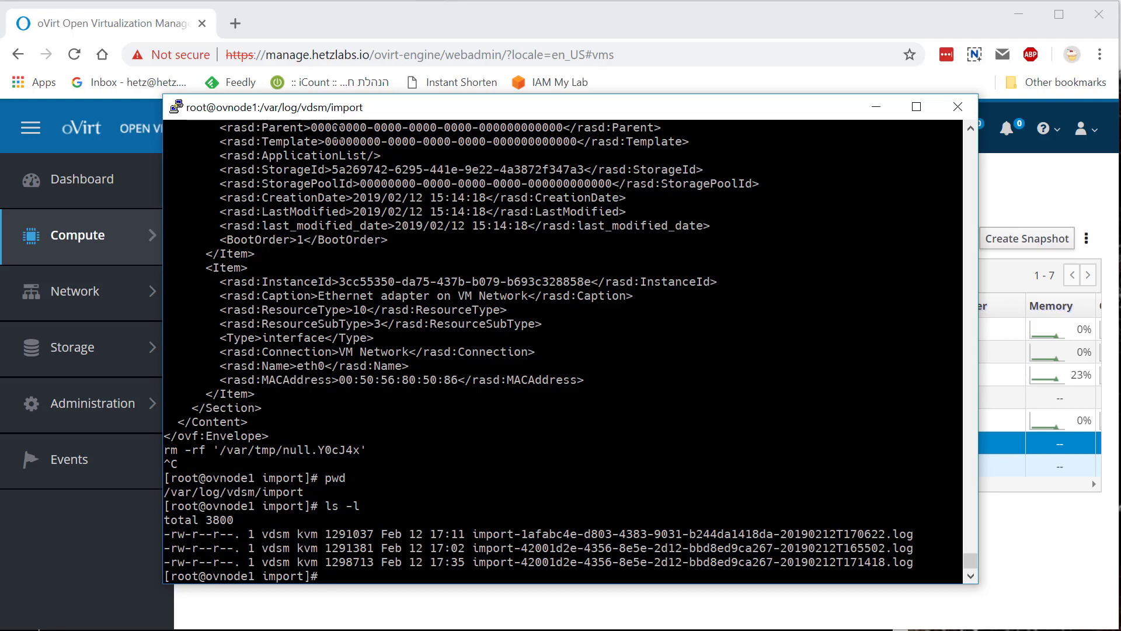
# - Follow the newest import log with tail -f, stop it with Ctrl+C, and close PuTTY
pyautogui.write('tail -f')
pyautogui.doubleClick(807, 561)
pyautogui.rightClick(808, 562)
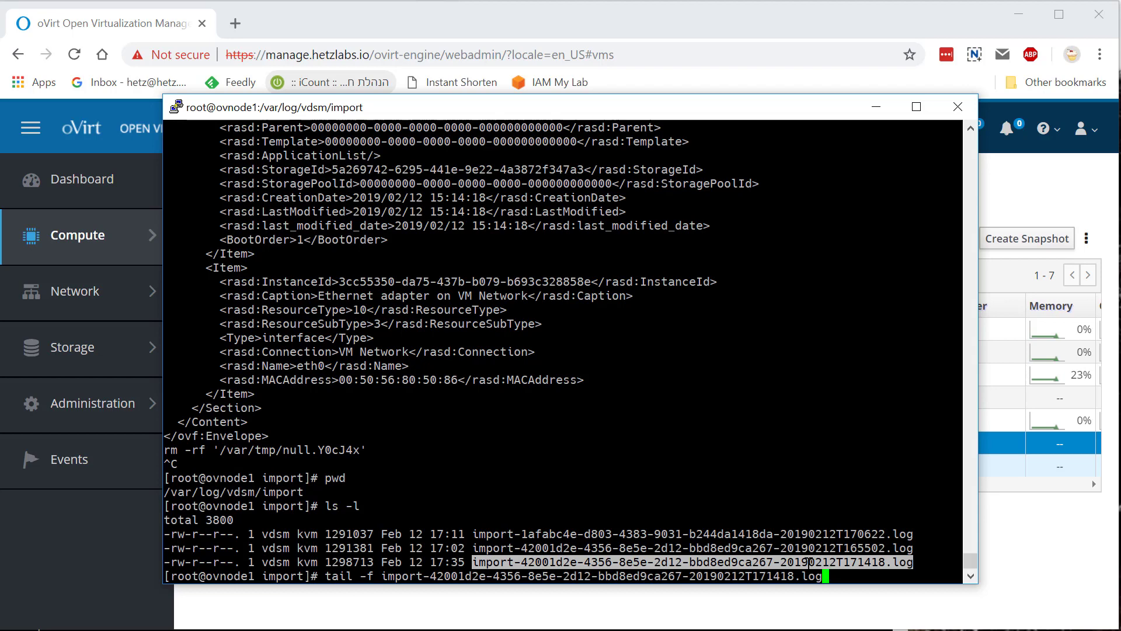
pyautogui.press('Return')
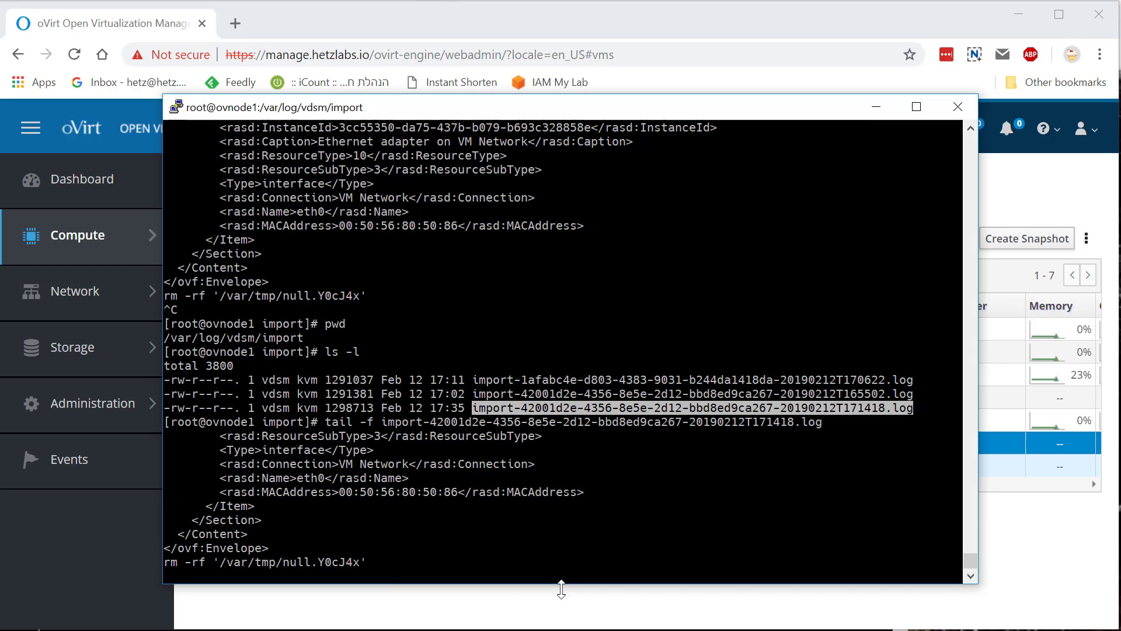
pyautogui.hotkey('ctrl', 'c')
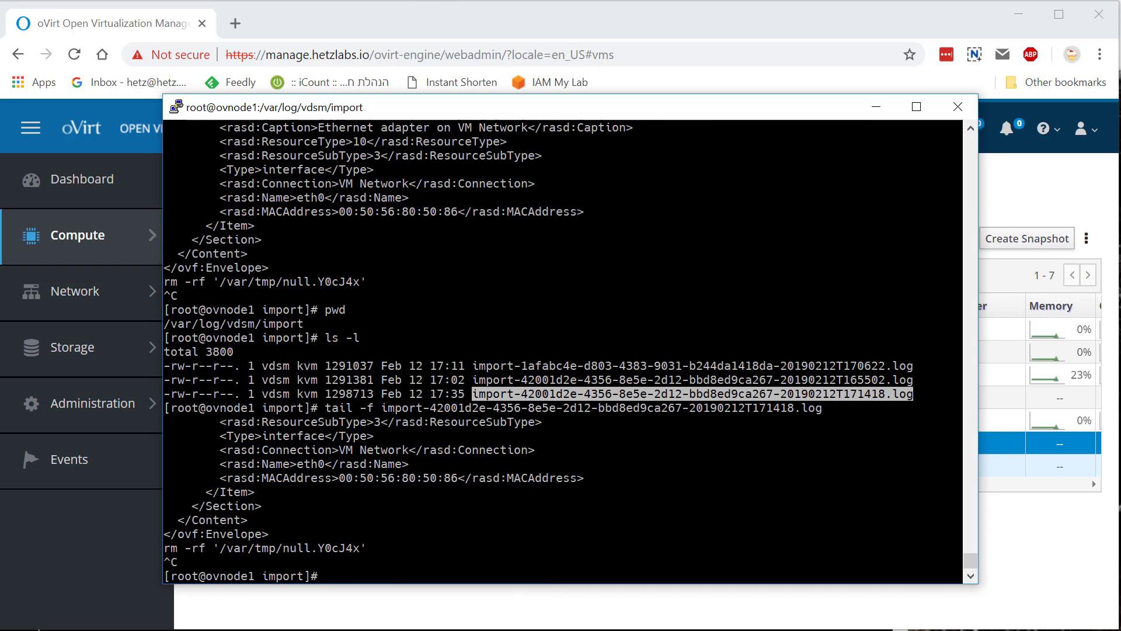
pyautogui.click(552, 589)
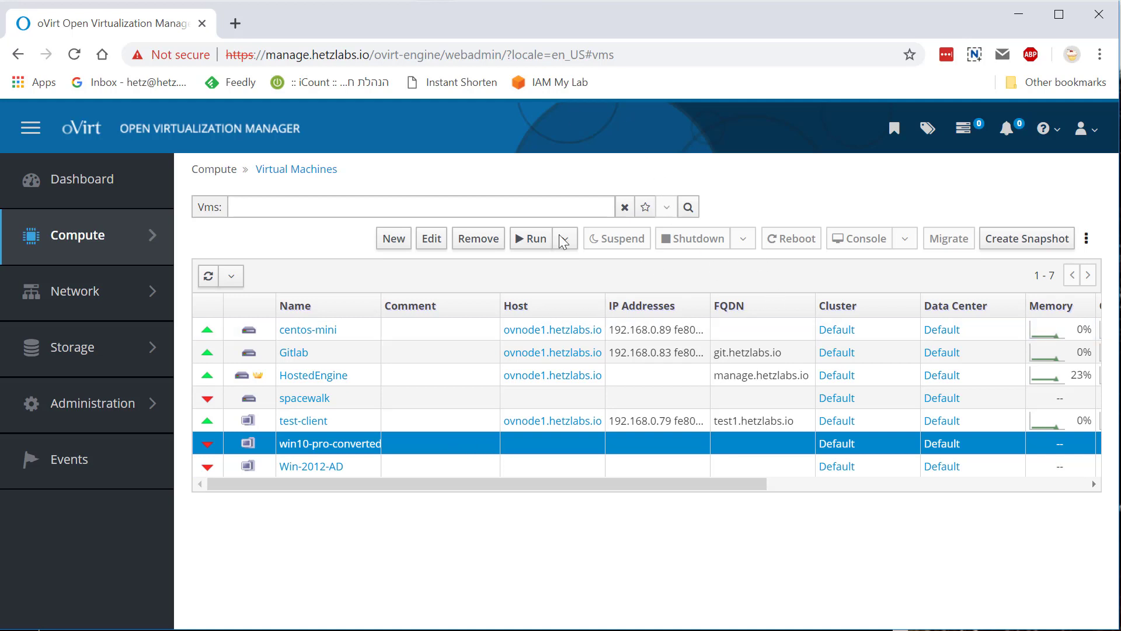
# - Run win10-pro-converted and open its console.vv connection file in Remote Viewer
pyautogui.click(536, 238)
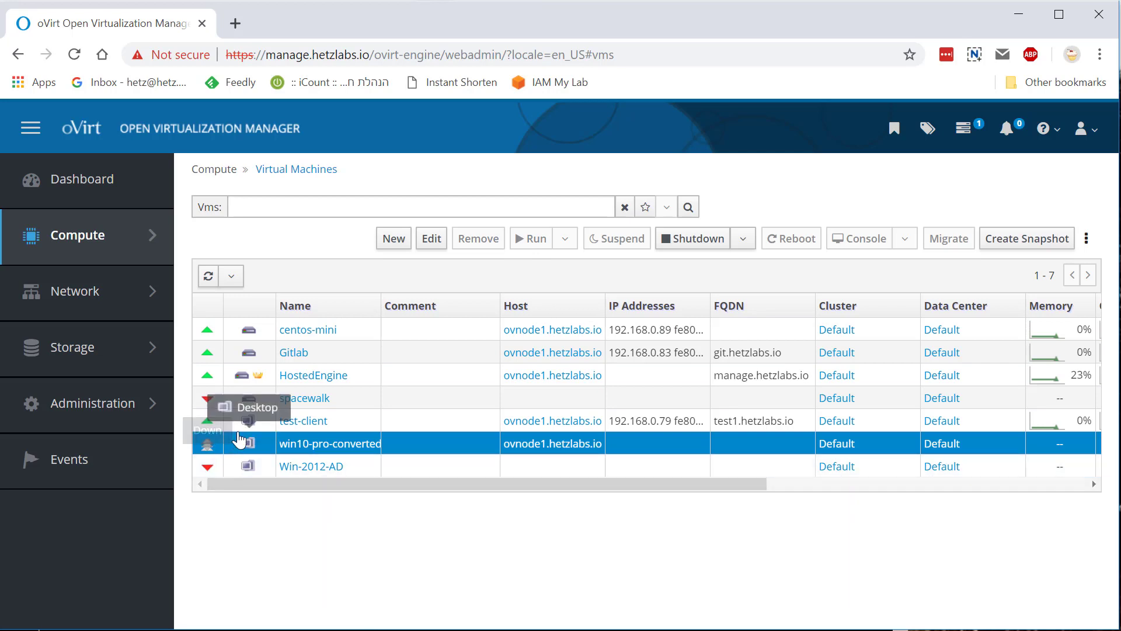
pyautogui.click(848, 239)
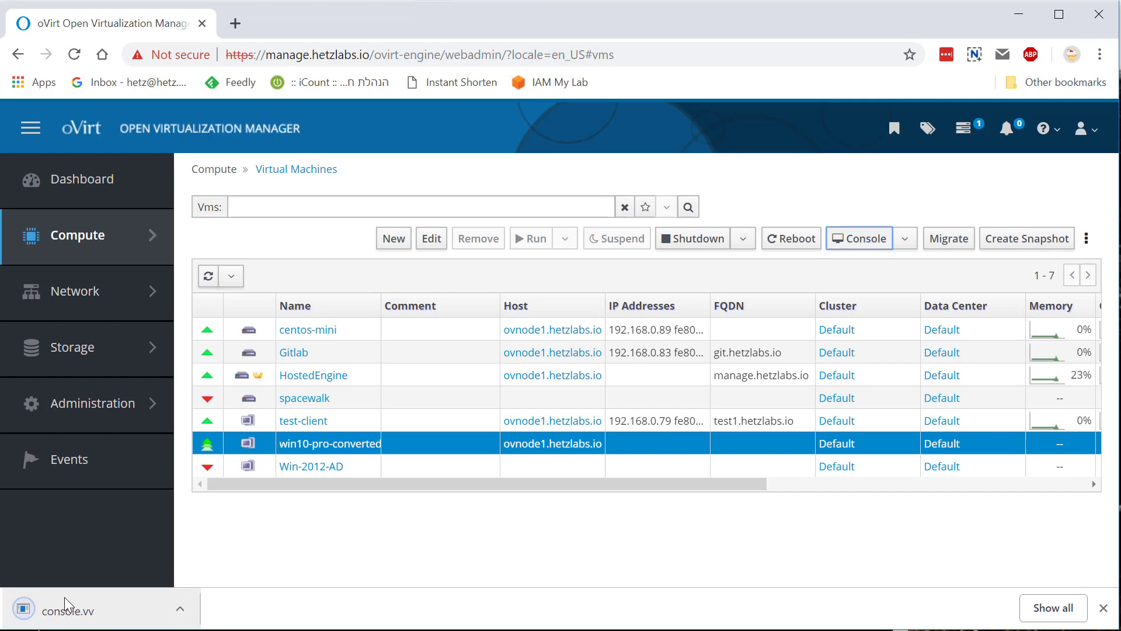
pyautogui.click(66, 598)
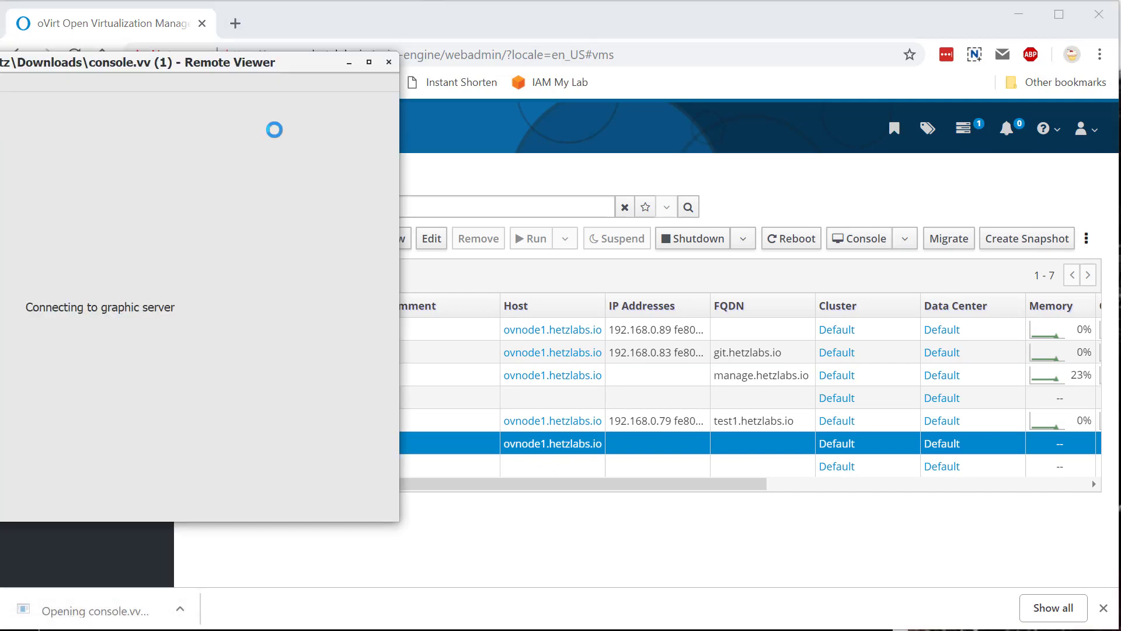
pyautogui.moveTo(188, 64); pyautogui.dragTo(747, 103)
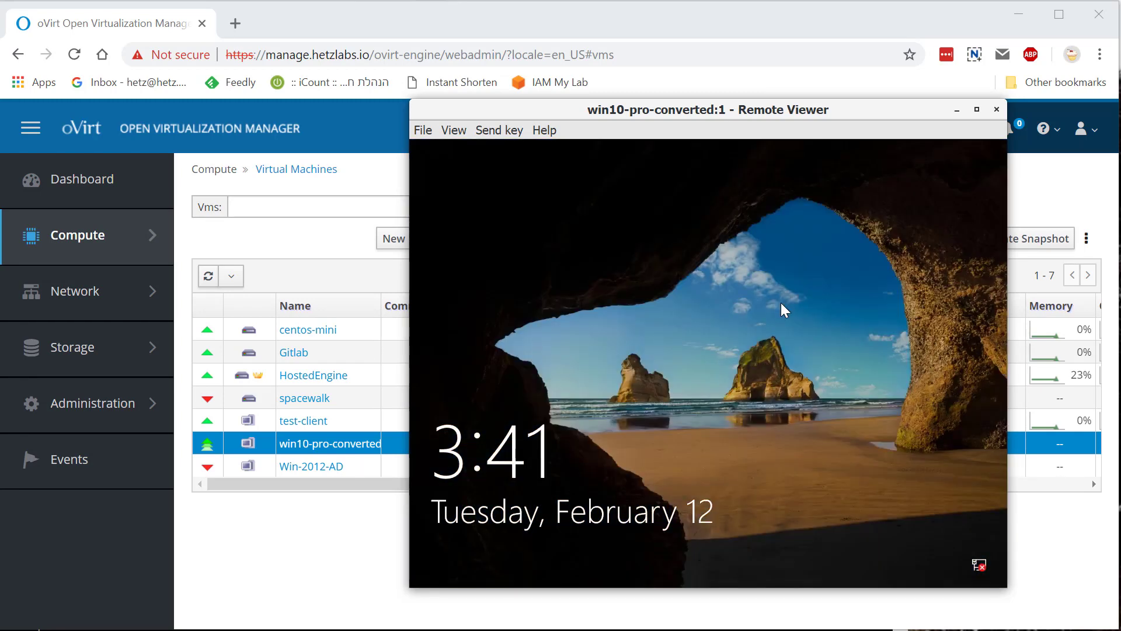
# - Unlock the Windows guest and sign in with the account password
pyautogui.click(779, 302)
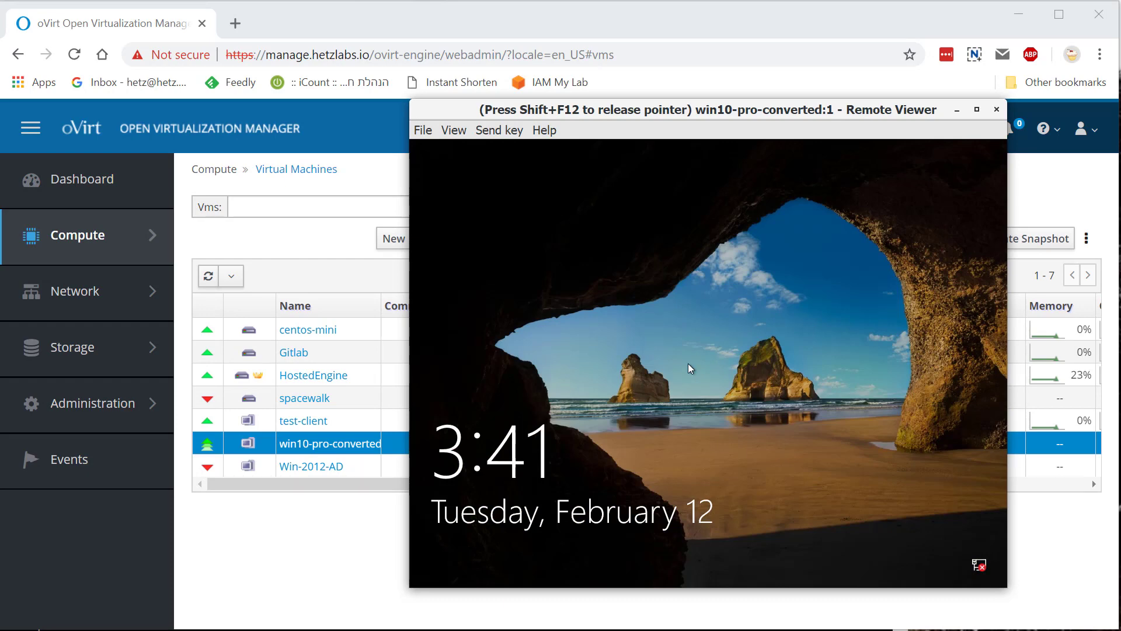
pyautogui.click(682, 390)
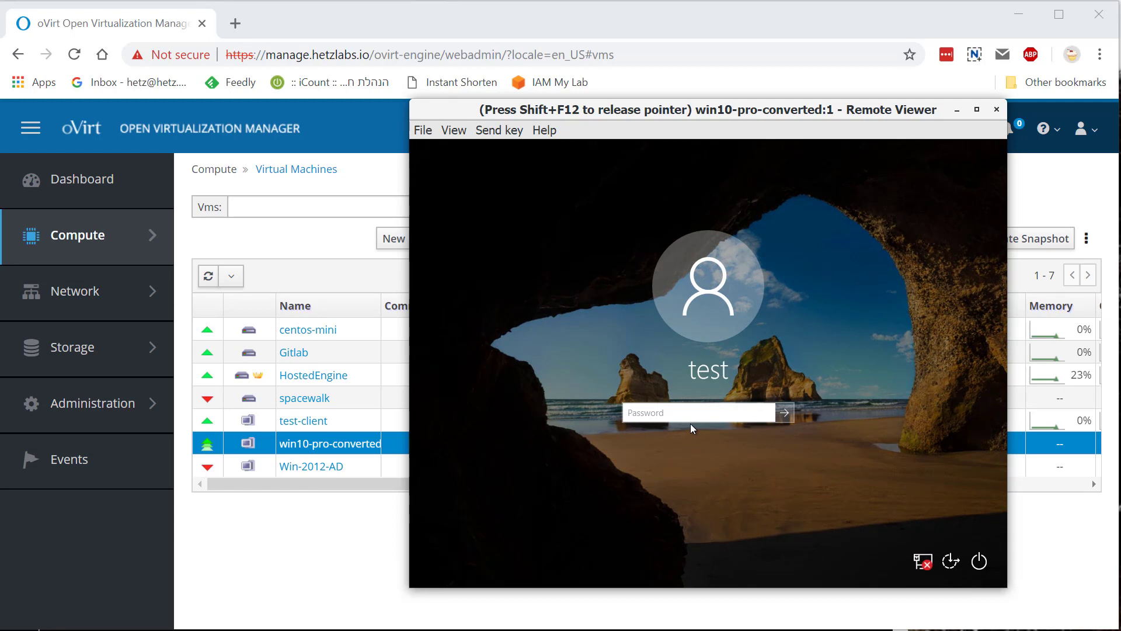
pyautogui.write('******')
pyautogui.press('Return')
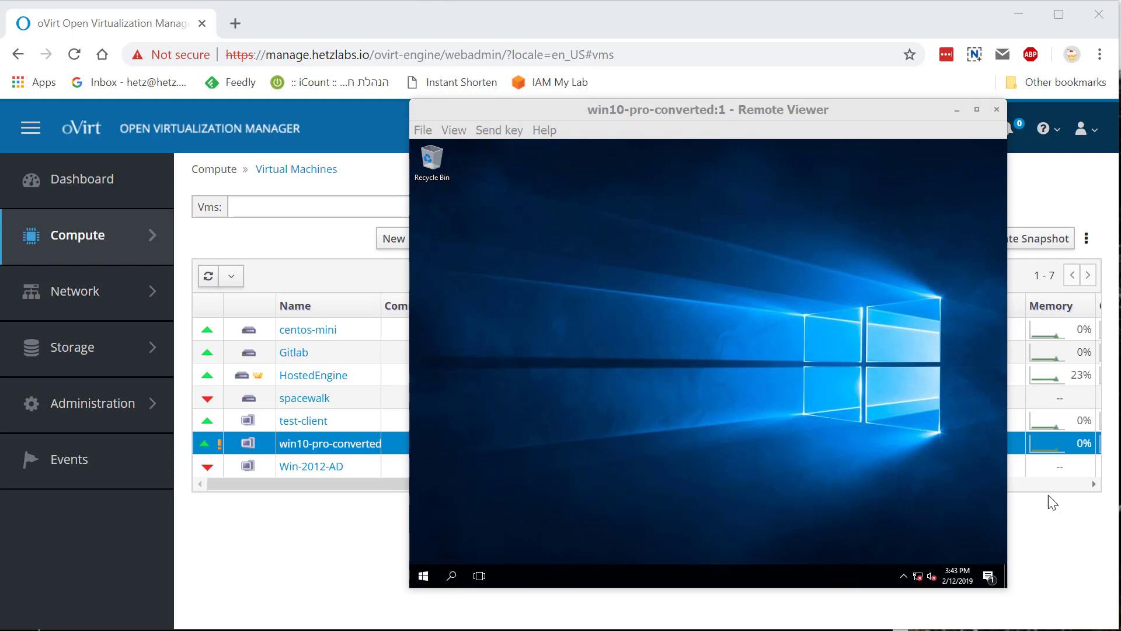
# - Use Change CD to insert oVirt-toolsSetup-4.2-1.el7.centos.iso into win10-pro-converted
pyautogui.click(1057, 178)
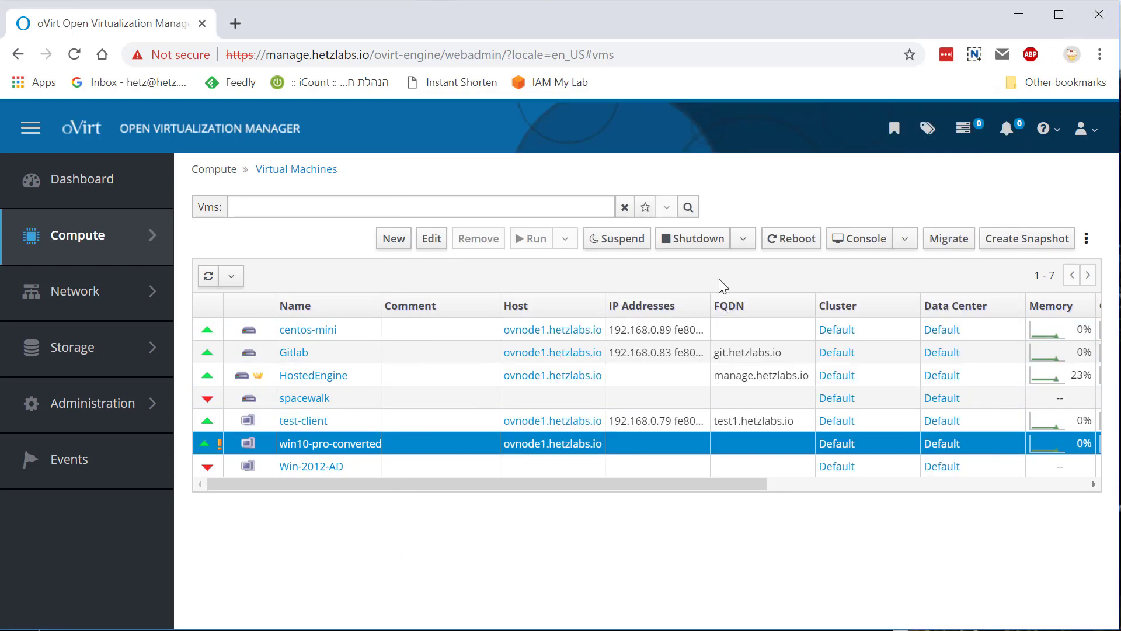
pyautogui.click(1086, 238)
pyautogui.click(1037, 331)
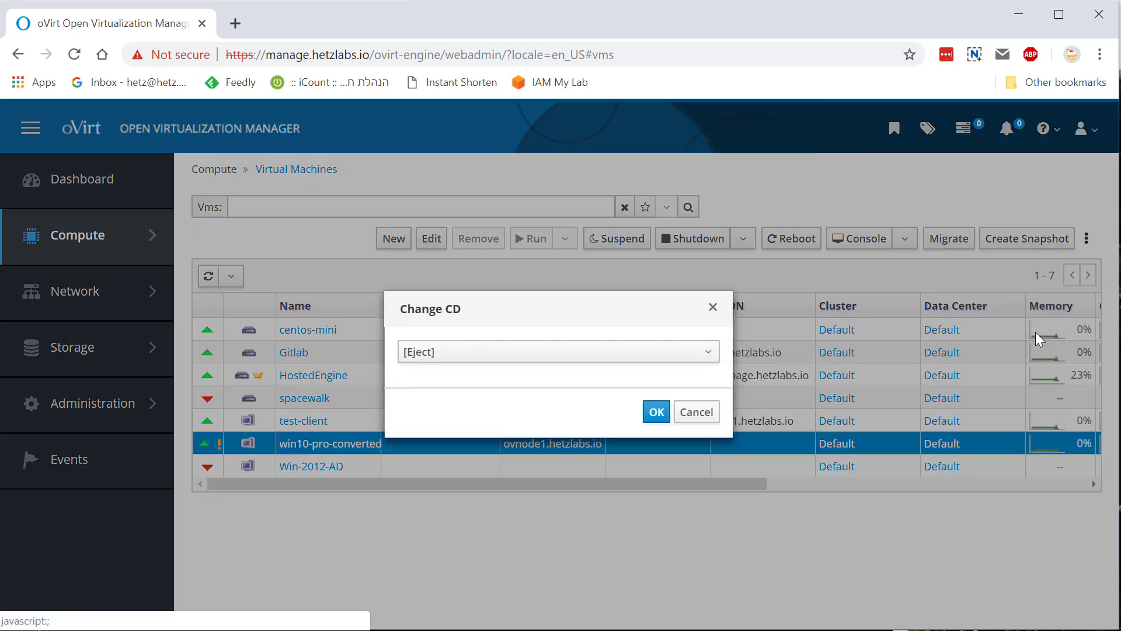
pyautogui.click(463, 357)
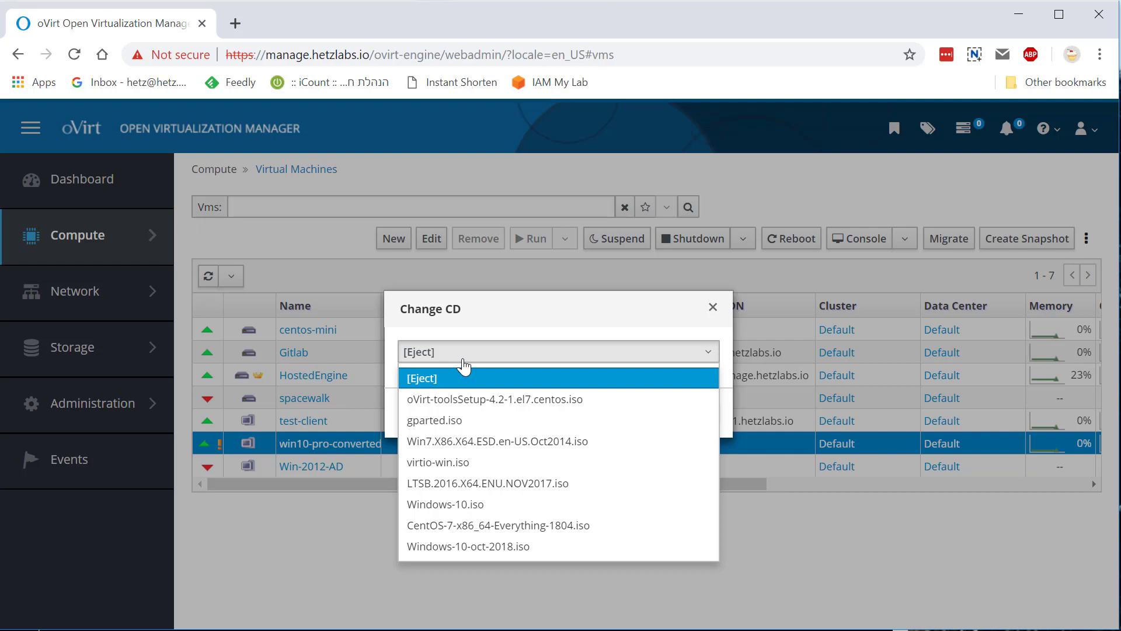
pyautogui.click(477, 398)
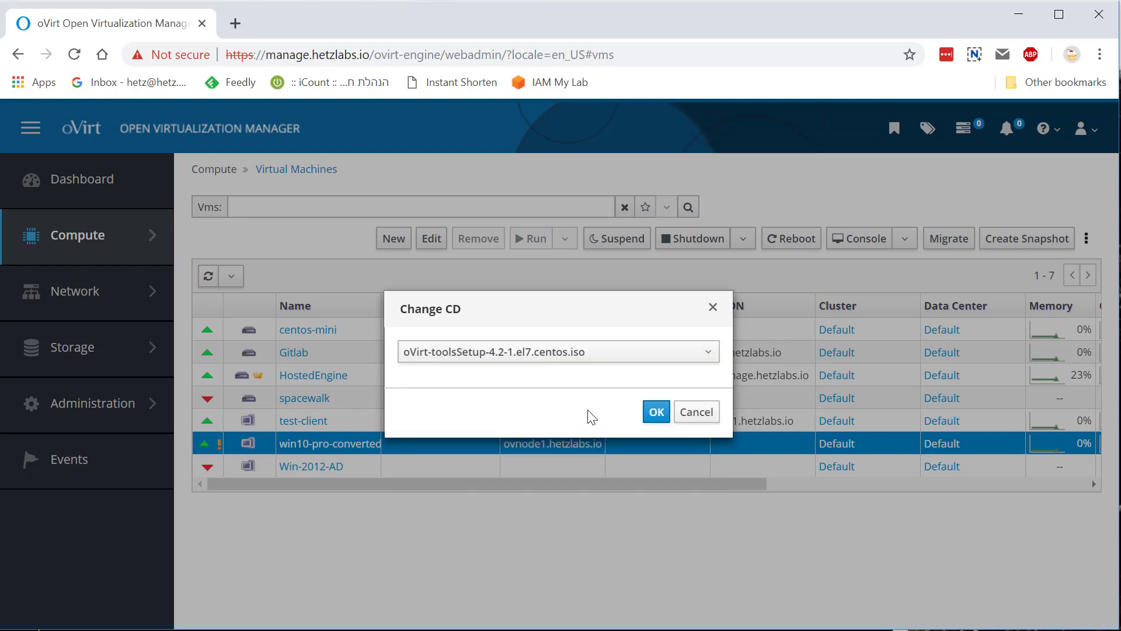
pyautogui.click(663, 421)
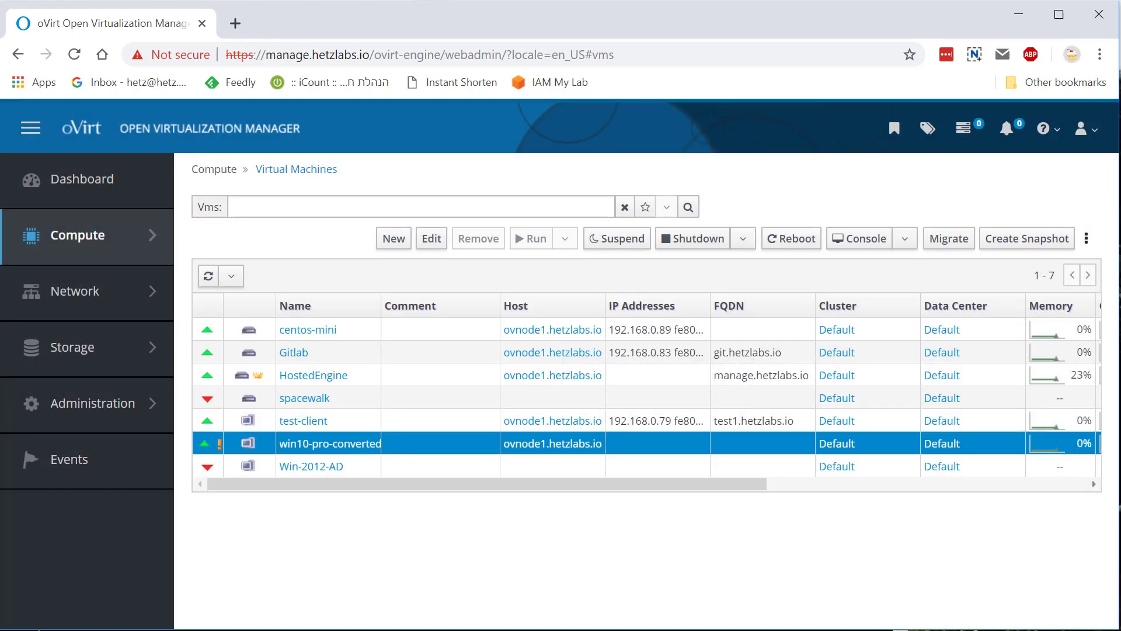
# - In the Windows guest, open the CD drive folder and launch ovirt-guest-tools-setup
pyautogui.hotkey('alt', 'Tab')
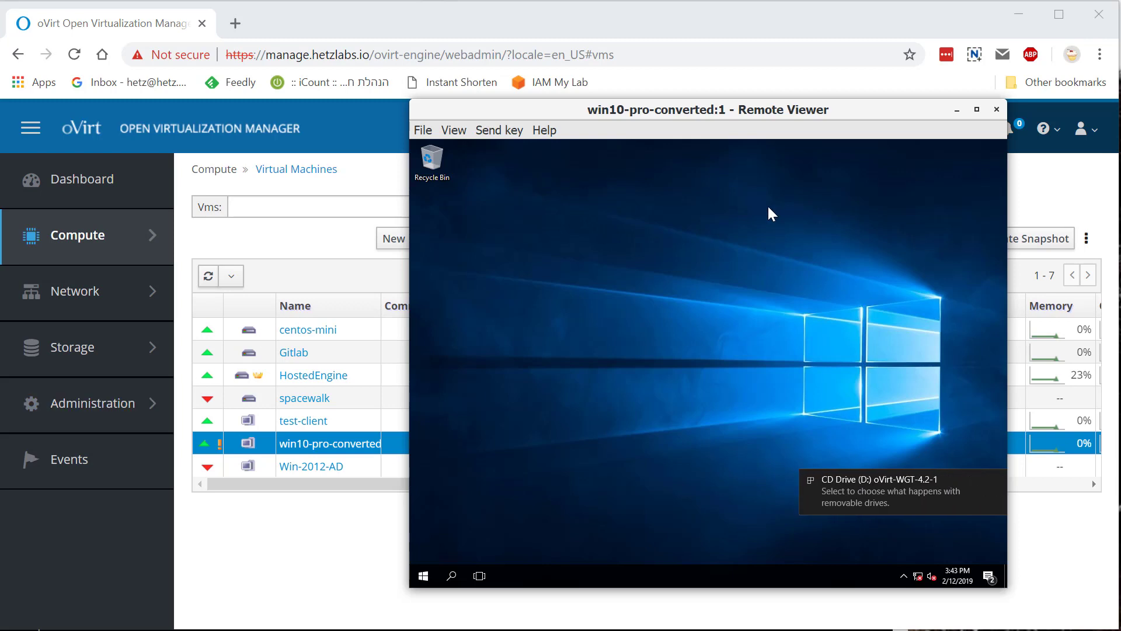
pyautogui.click(845, 512)
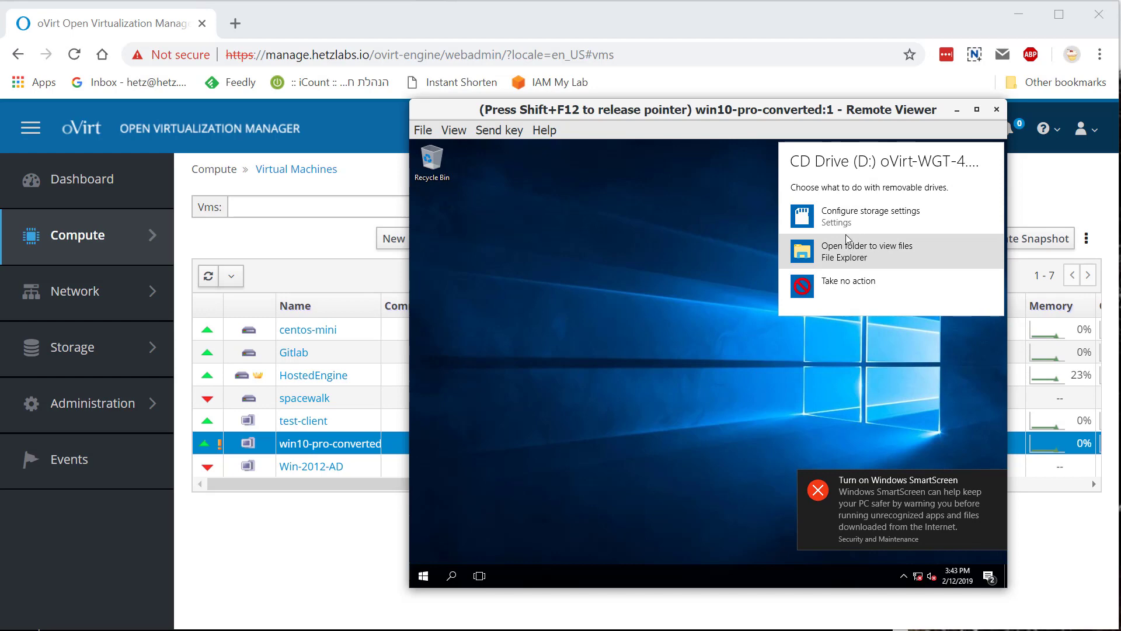
pyautogui.click(846, 267)
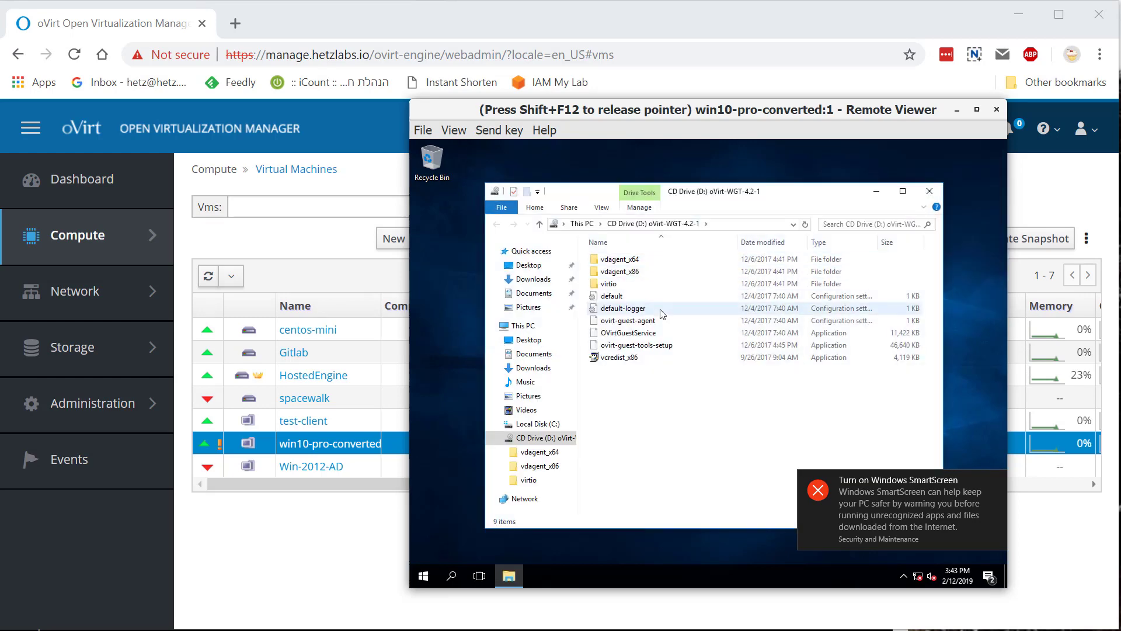
pyautogui.click(665, 345)
pyautogui.doubleClick(664, 348)
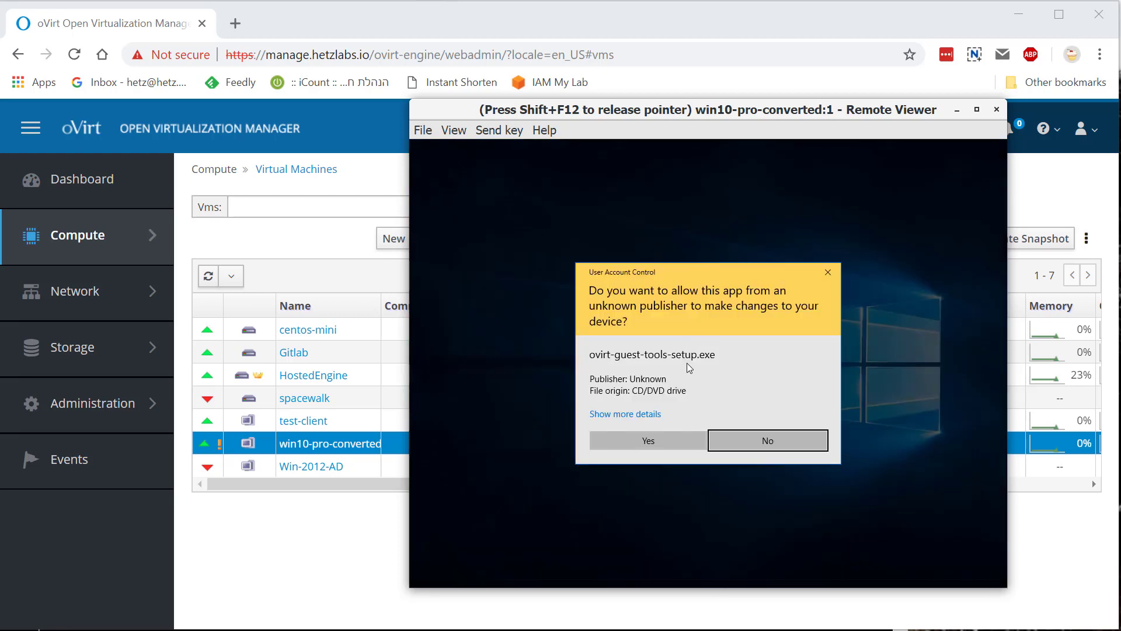
# - Approve the installer's elevation prompt, pass the welcome page and accept the licence to install
pyautogui.click(672, 440)
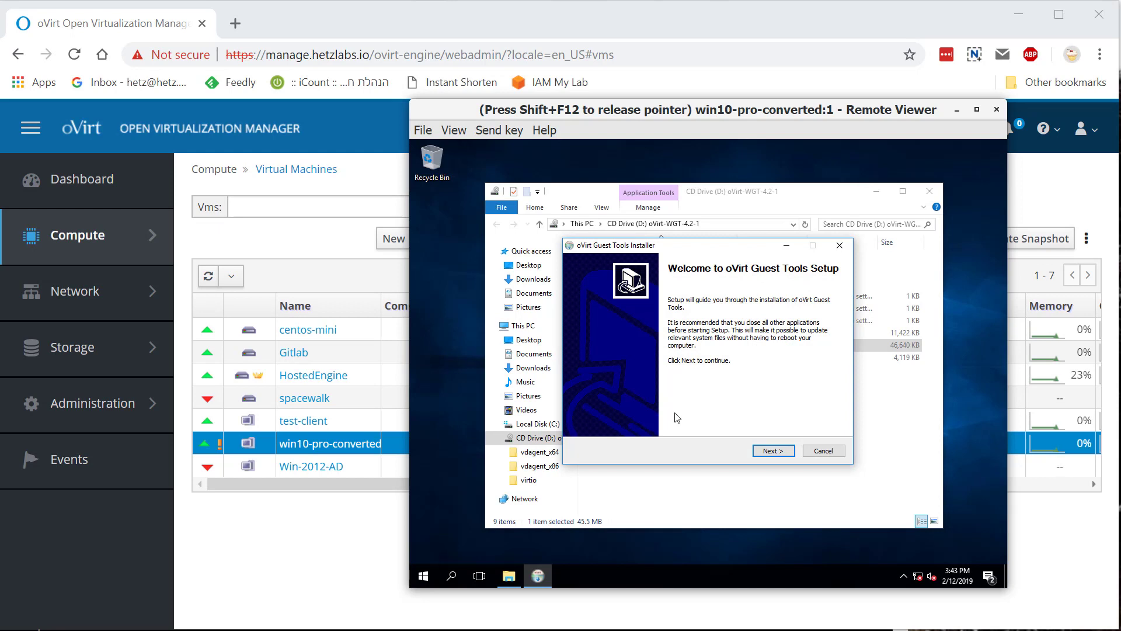
pyautogui.click(760, 451)
pyautogui.click(761, 451)
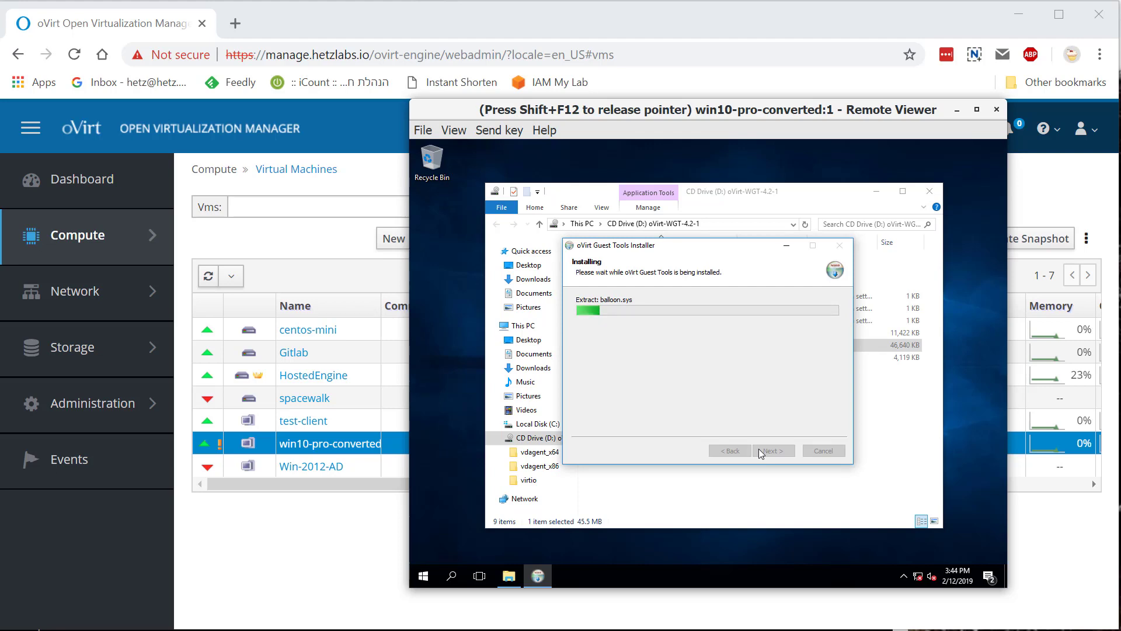
pyautogui.hotkey('shift', 'F12')
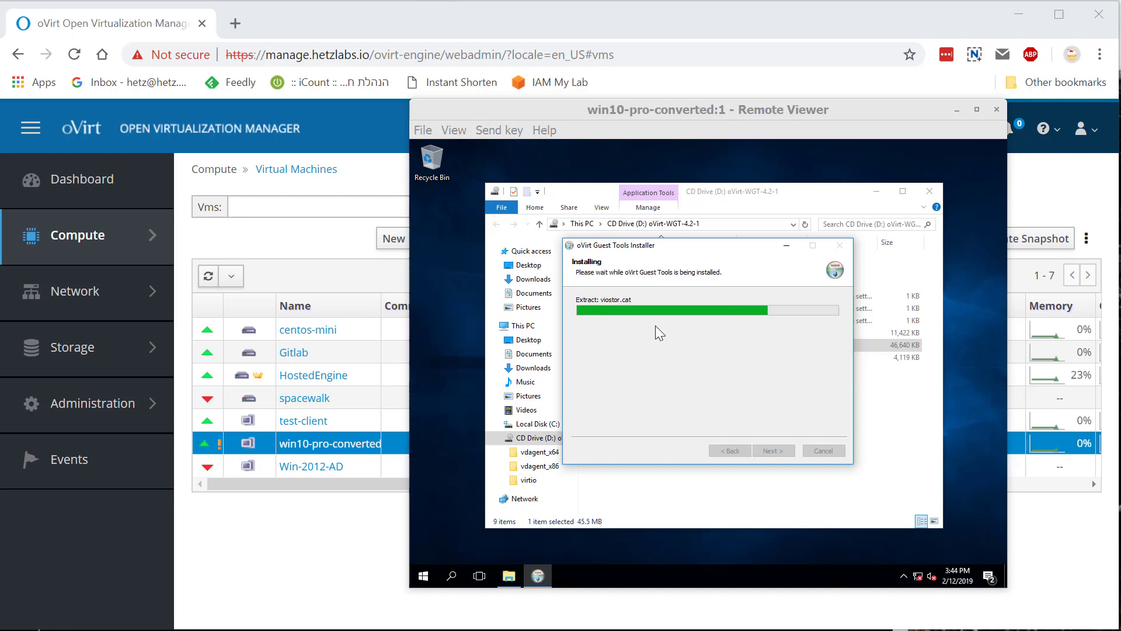
# - Open win10-pro-converted's Edit Virtual Machine dialog on the System settings
pyautogui.click(297, 557)
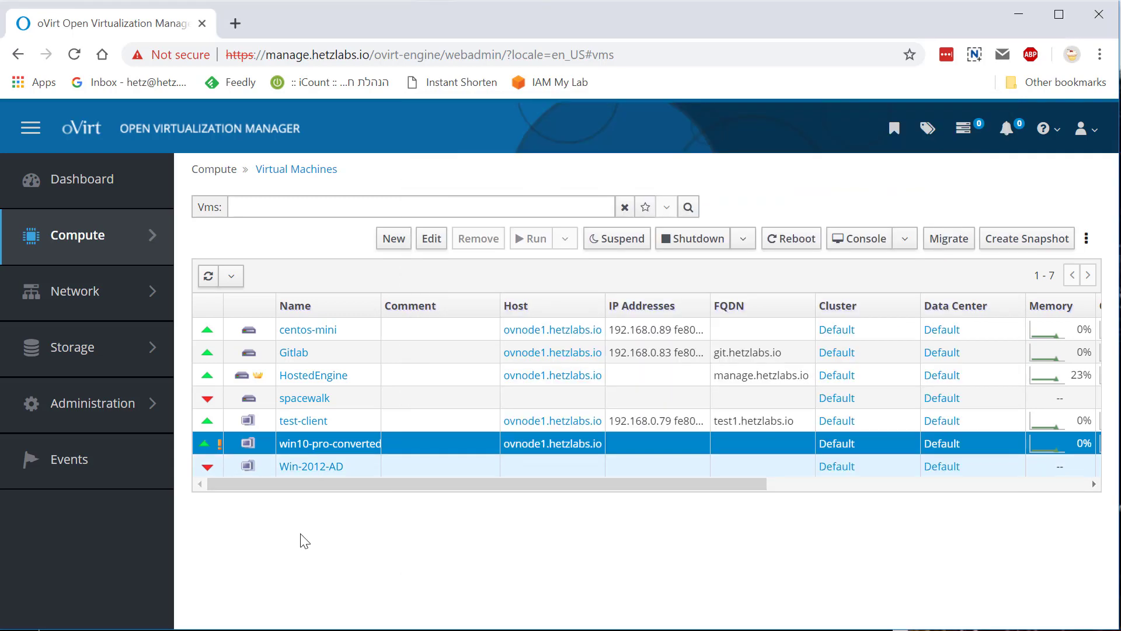
pyautogui.rightClick(331, 443)
pyautogui.click(351, 472)
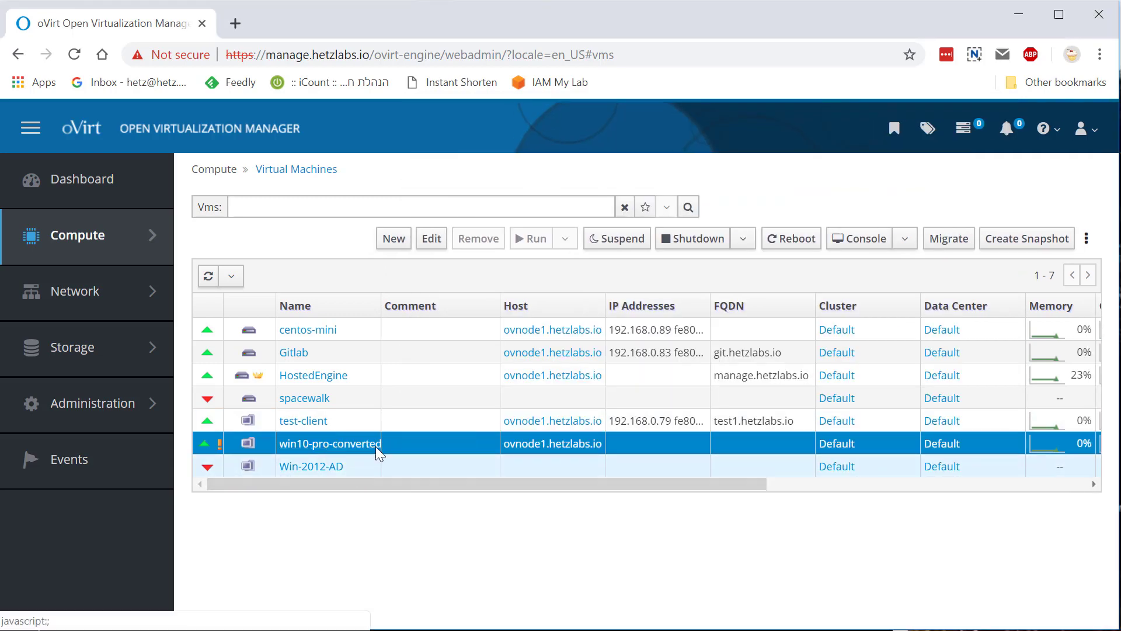
pyautogui.click(220, 198)
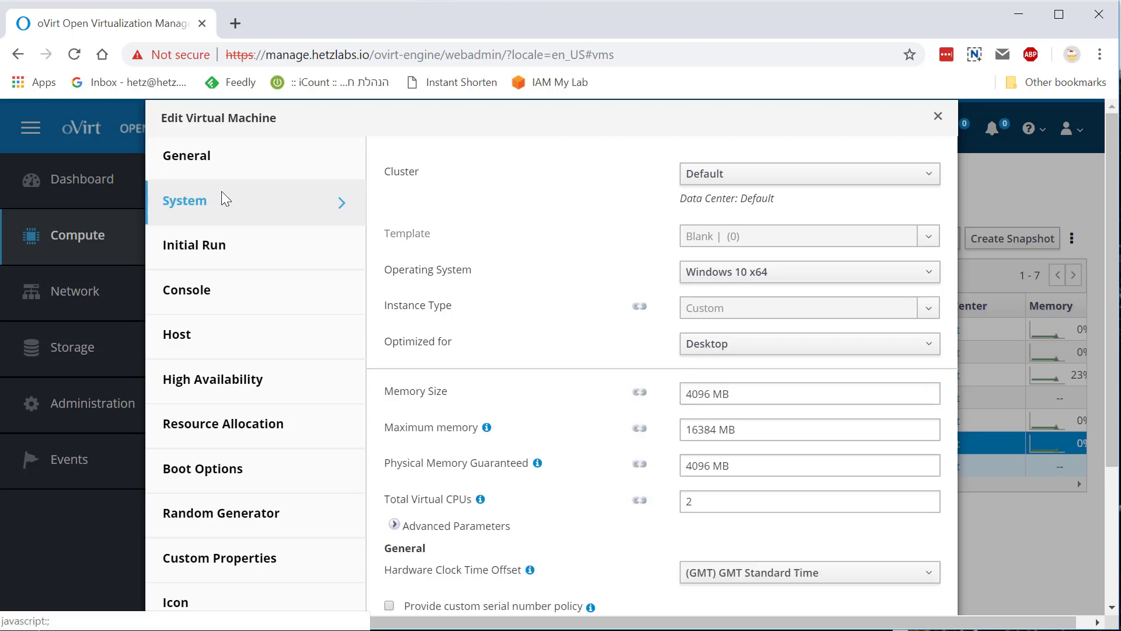
# - Set Hardware Clock Time Offset to (GMT+02:00) Israel Standard Time, save, and accept the restart notice
pyautogui.click(811, 577)
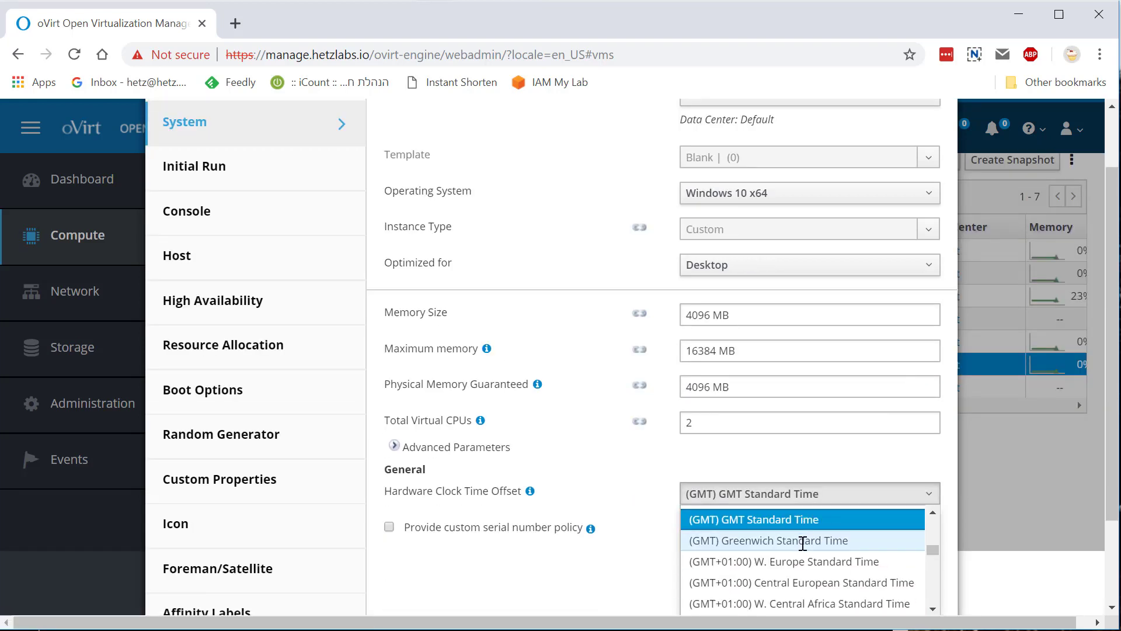
pyautogui.scroll(-2, 802, 552)
pyautogui.scroll(-2, 801, 553)
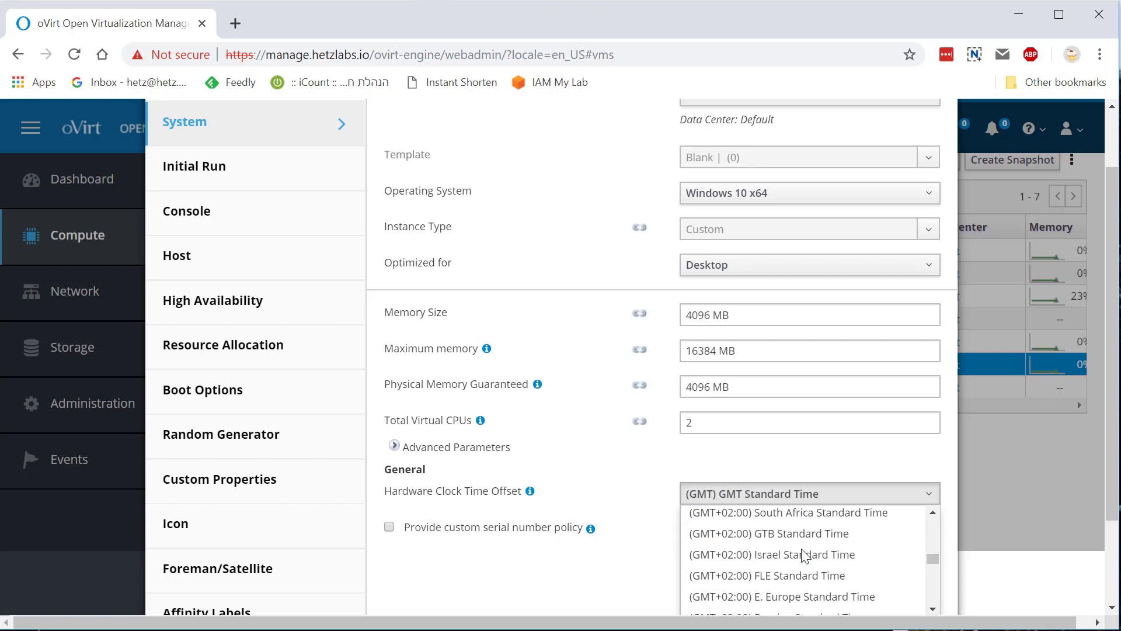
pyautogui.scroll(2, 801, 553)
pyautogui.scroll(-2, 801, 553)
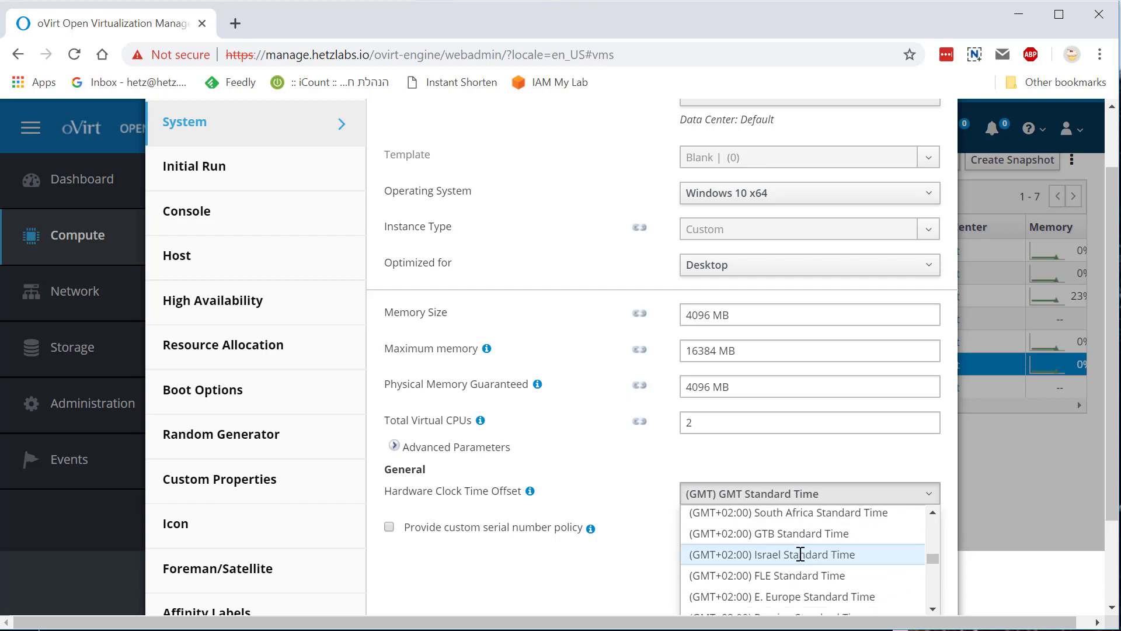
pyautogui.click(802, 553)
pyautogui.scroll(-2, 800, 554)
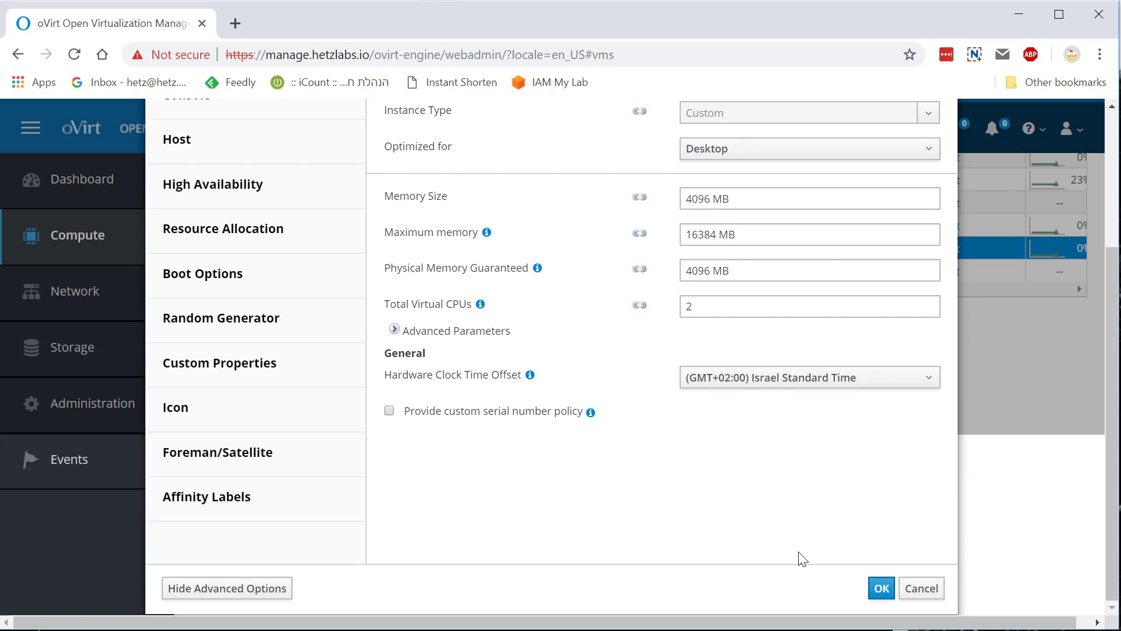
pyautogui.click(881, 588)
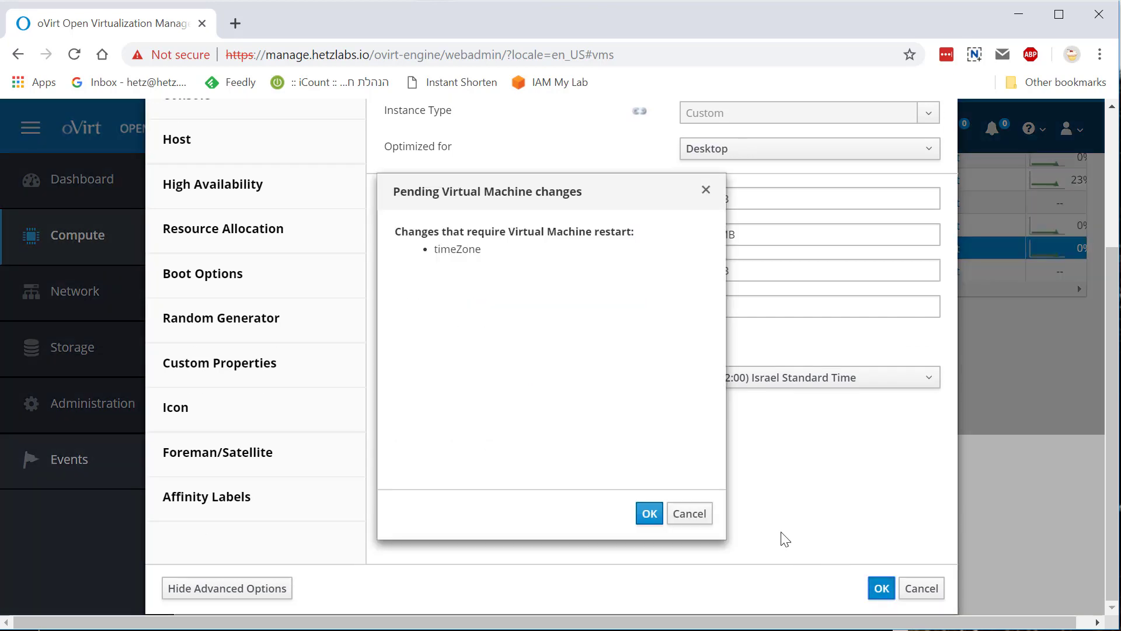
pyautogui.click(649, 514)
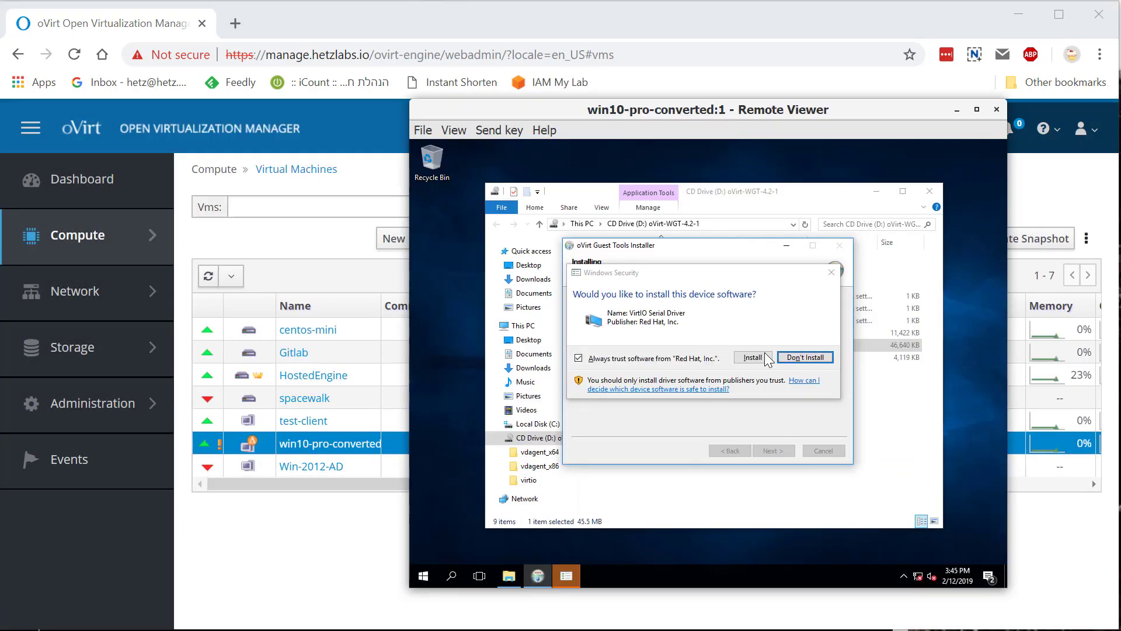
# - Approve the VirtIO serial driver install and close the finished oVirt Guest Tools installer
pyautogui.click(757, 353)
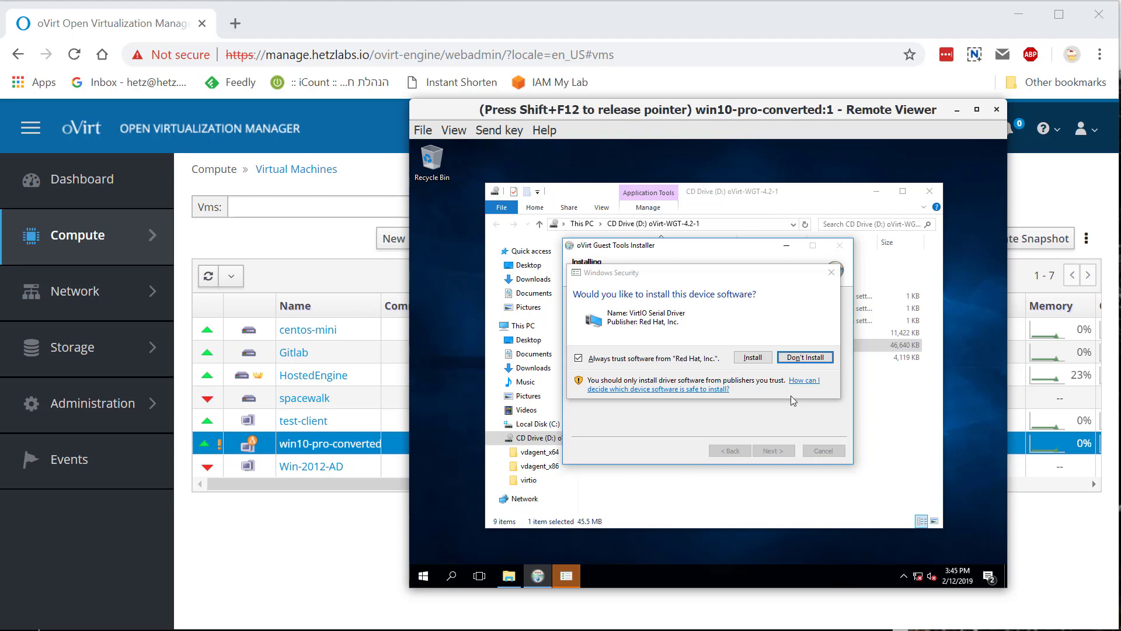
pyautogui.click(752, 358)
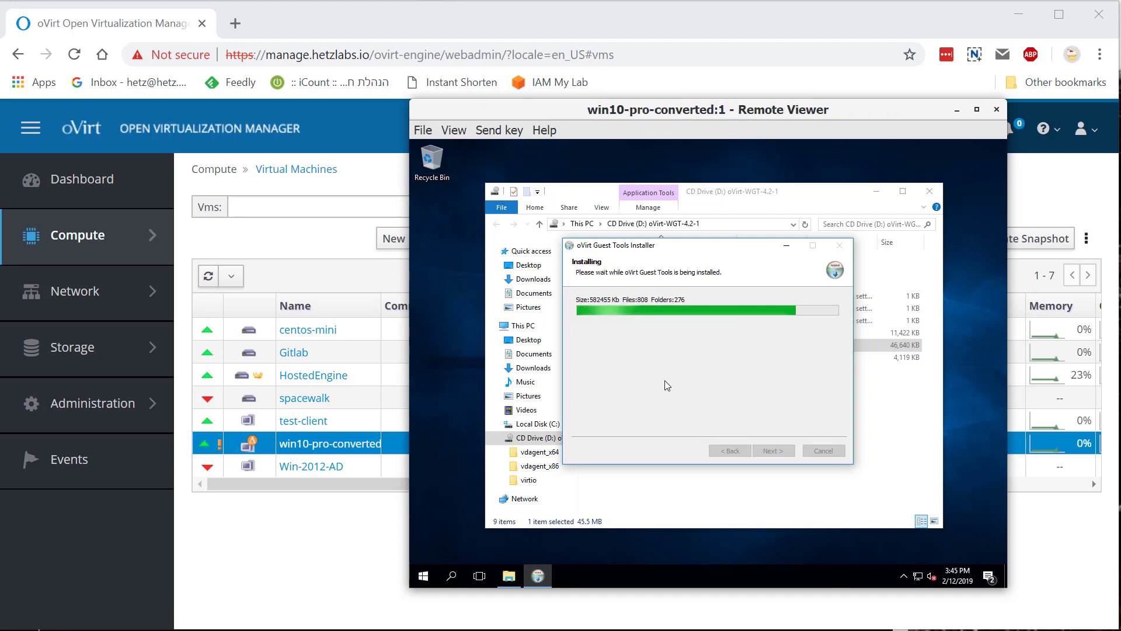
pyautogui.moveTo(917, 581)
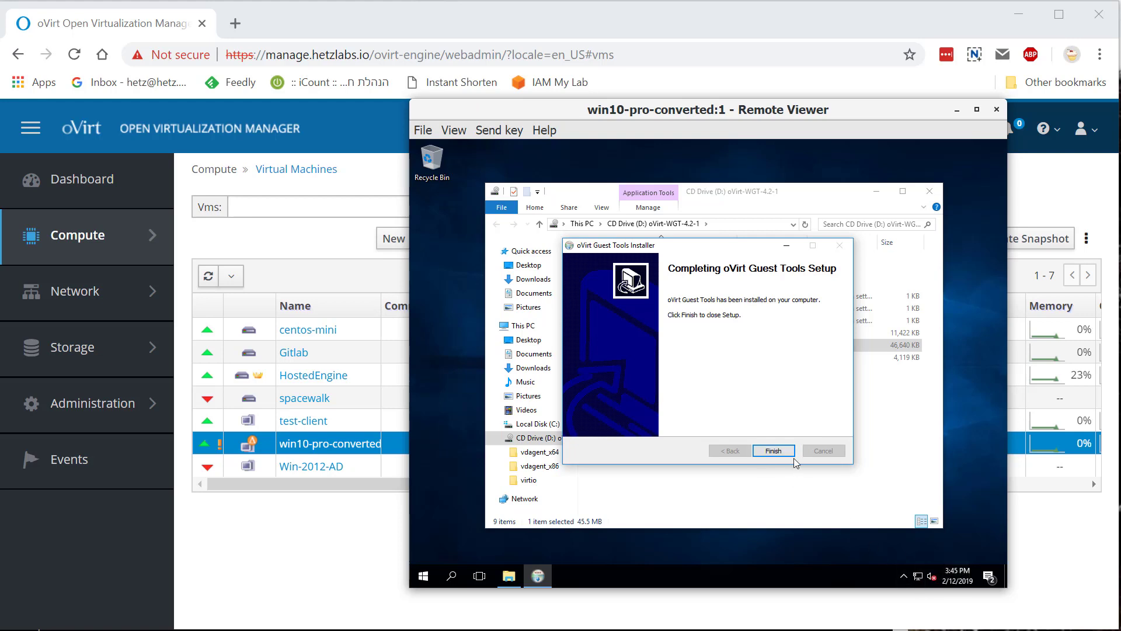
pyautogui.click(770, 450)
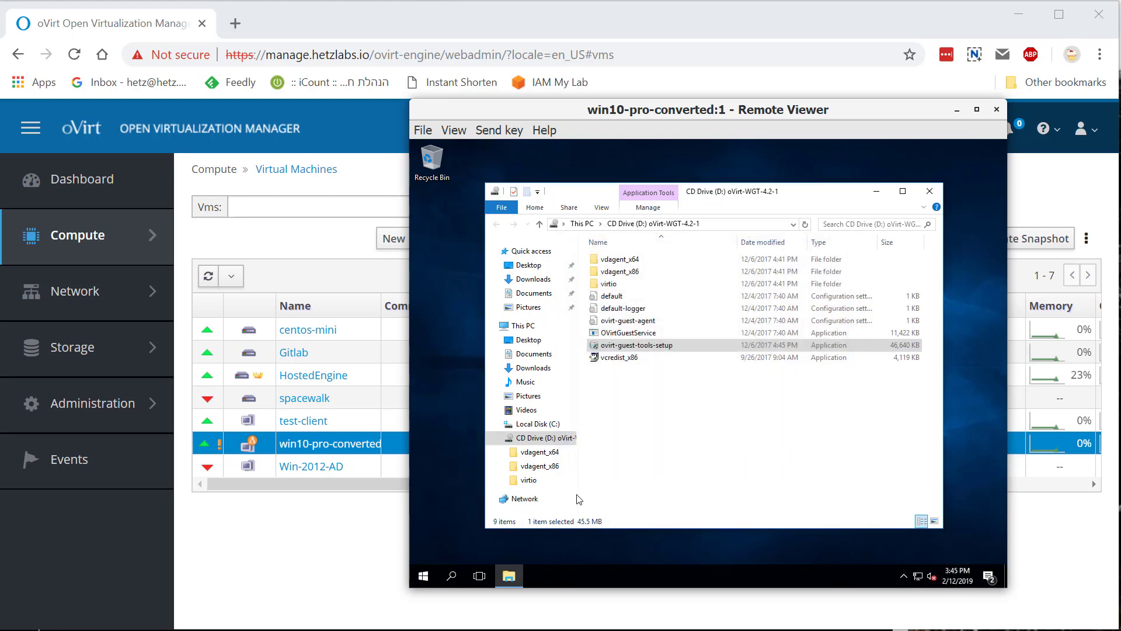
# - Restart the Windows guest from its Start menu power options
pyautogui.click(424, 577)
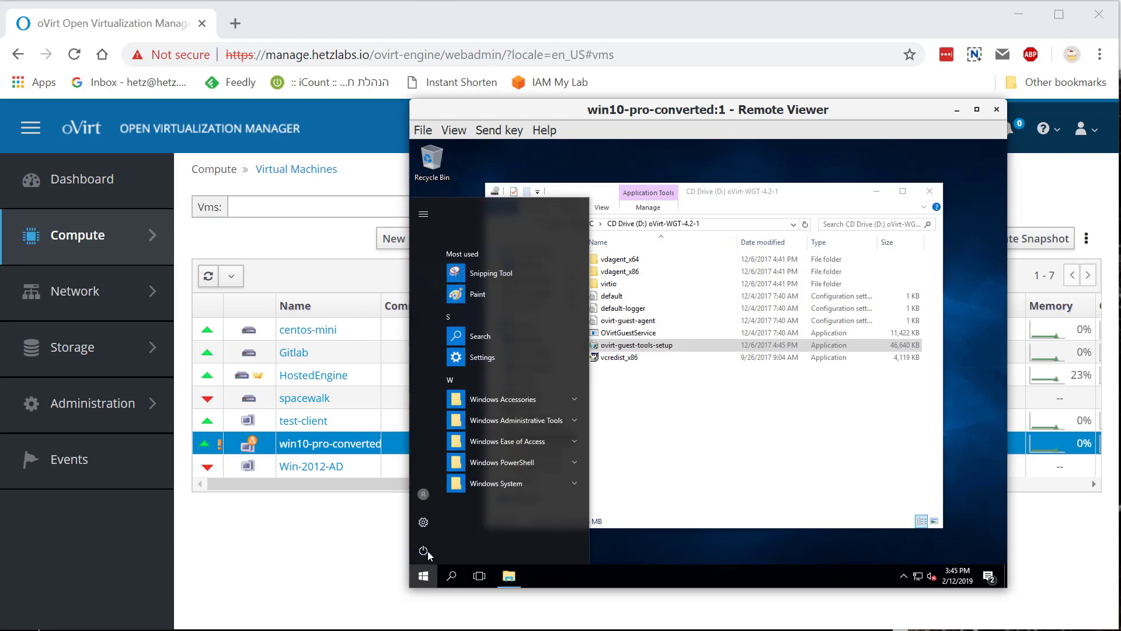
pyautogui.click(425, 551)
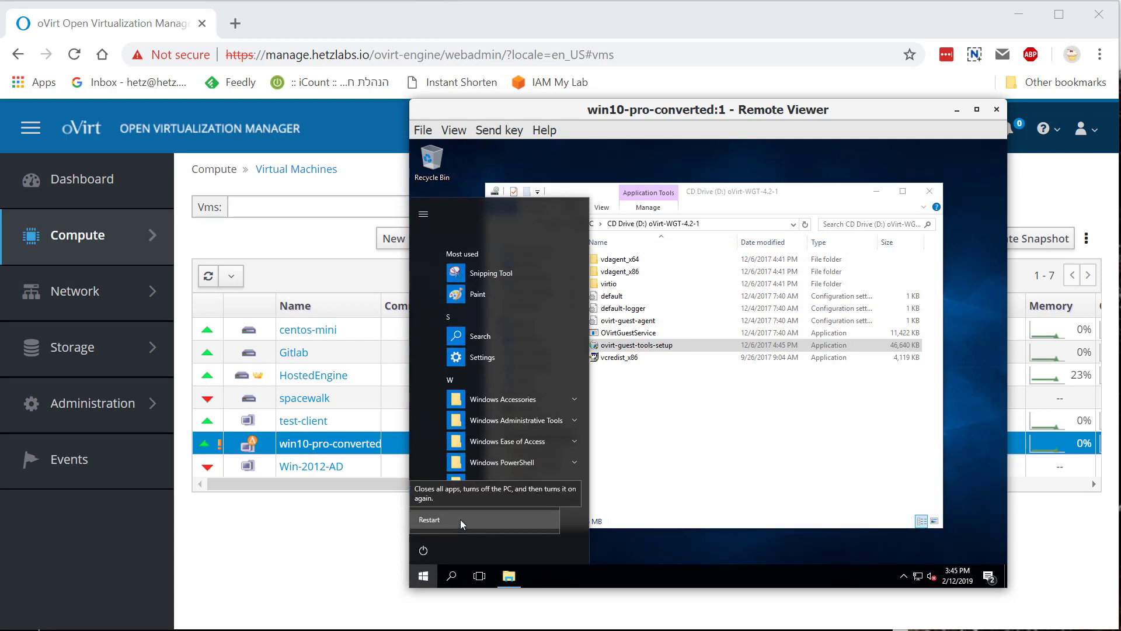
pyautogui.click(460, 519)
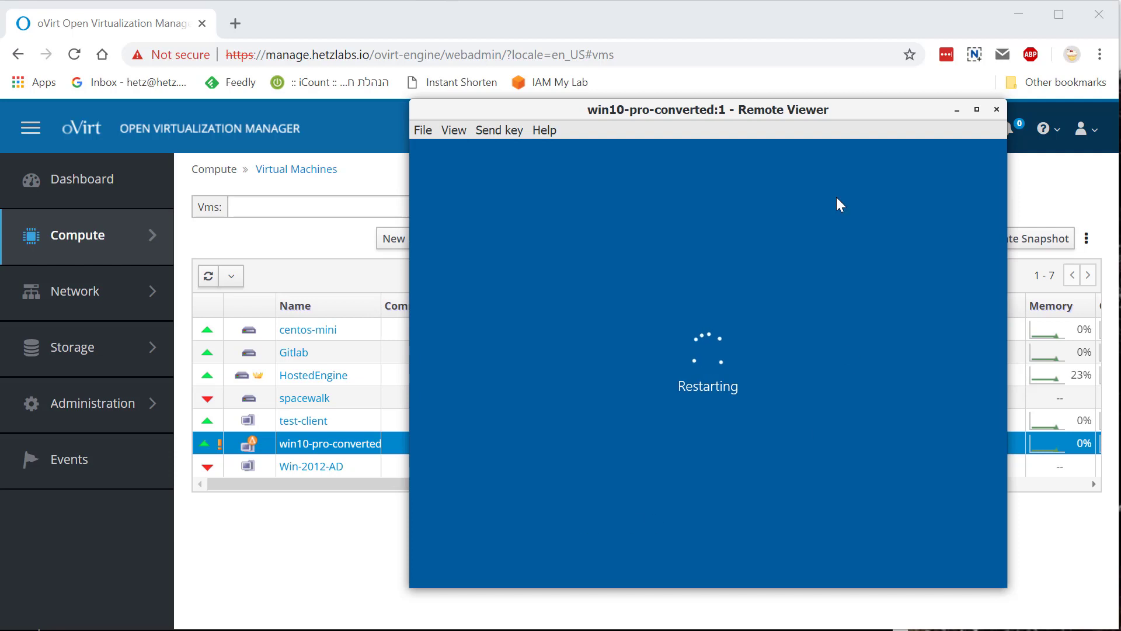
# - Move the console window aside and refresh the VM list to see win10-pro-converted rebooting
pyautogui.moveTo(806, 114)
pyautogui.mouseDown()
pyautogui.moveTo(1120, 373)
pyautogui.moveTo(904, 152)
pyautogui.moveTo(817, 126)
pyautogui.mouseUp()
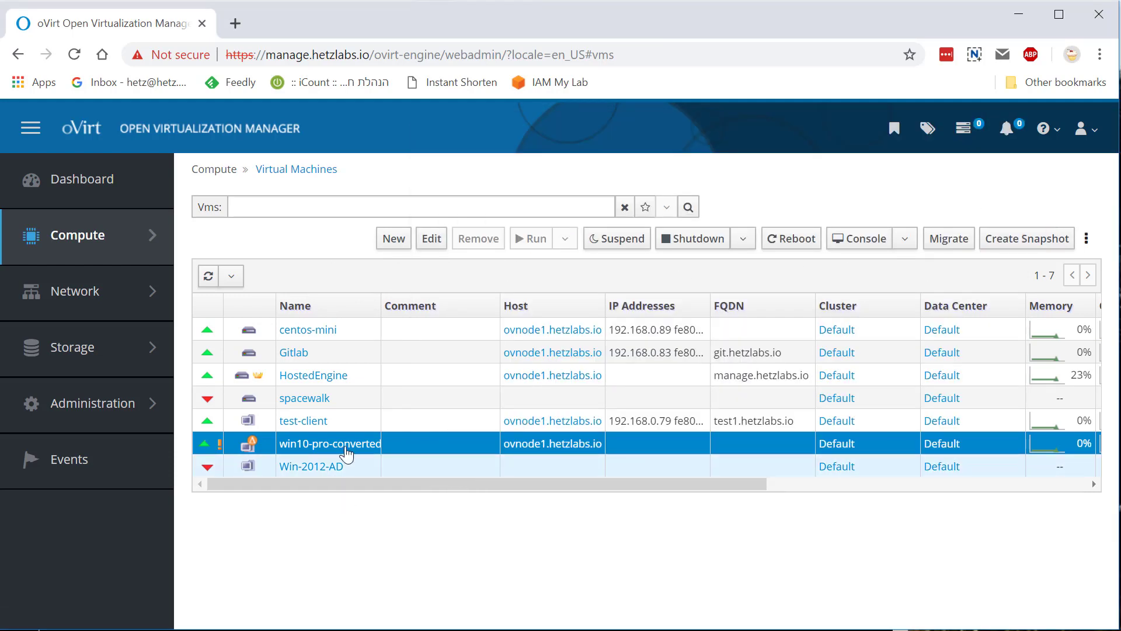
pyautogui.moveTo(207, 447)
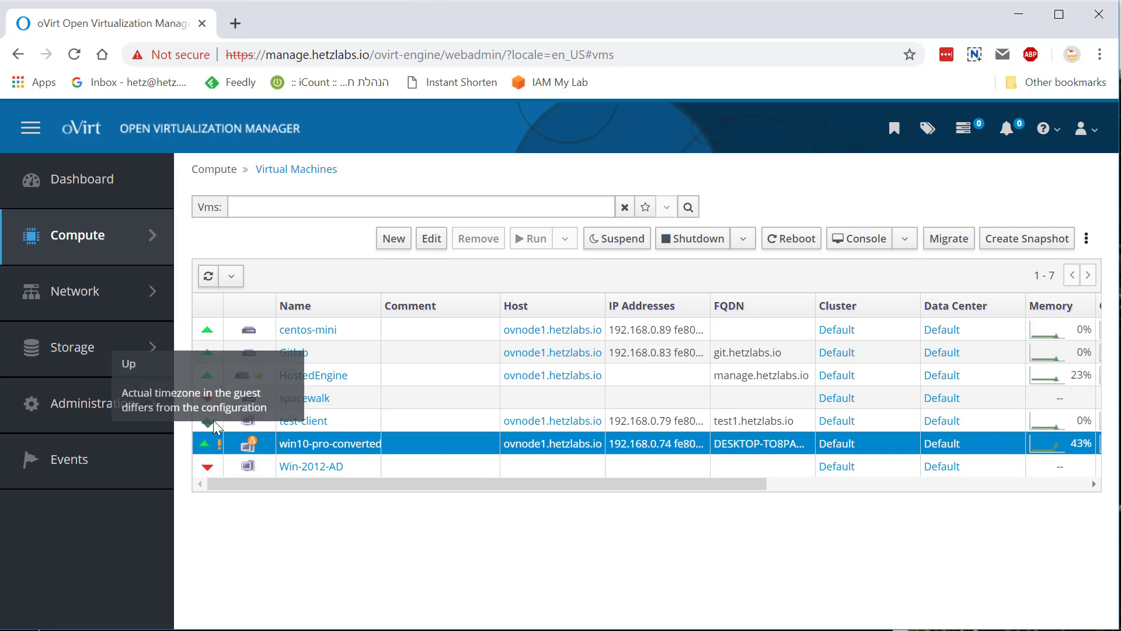
pyautogui.click(208, 278)
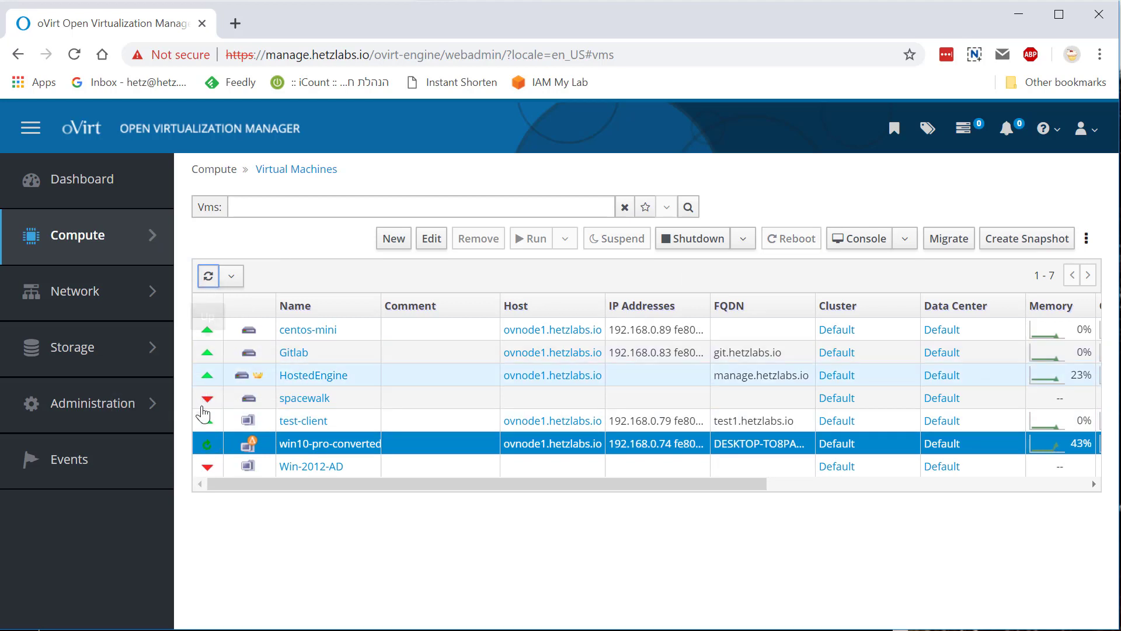
pyautogui.moveTo(213, 450)
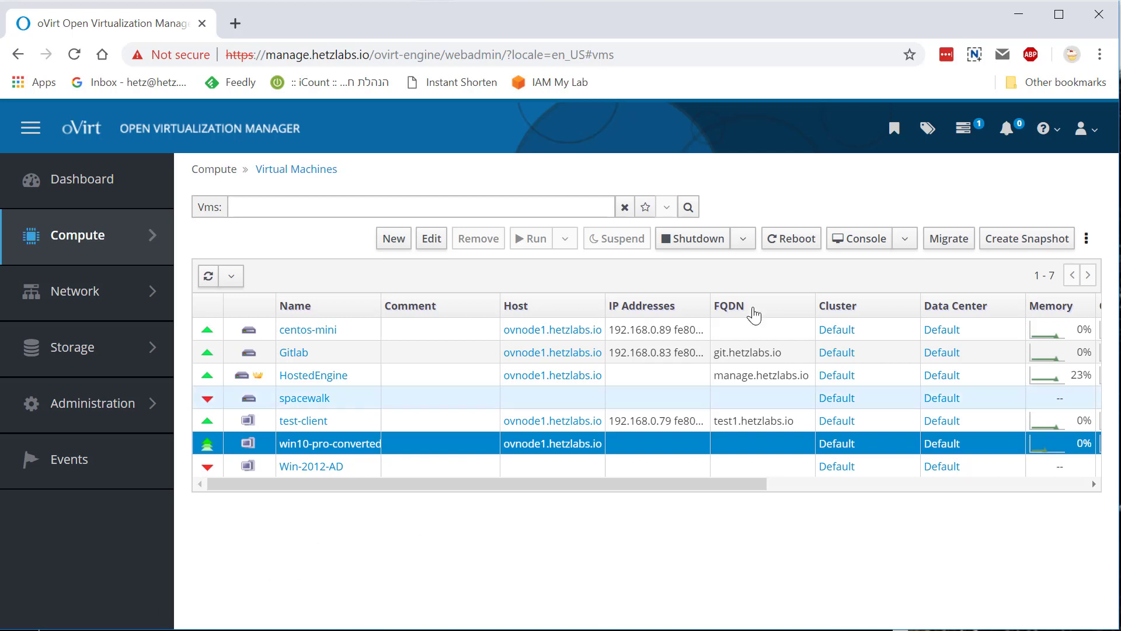
# - Open a new console.vv connection to win10-pro-converted and reposition the viewer window
pyautogui.click(862, 240)
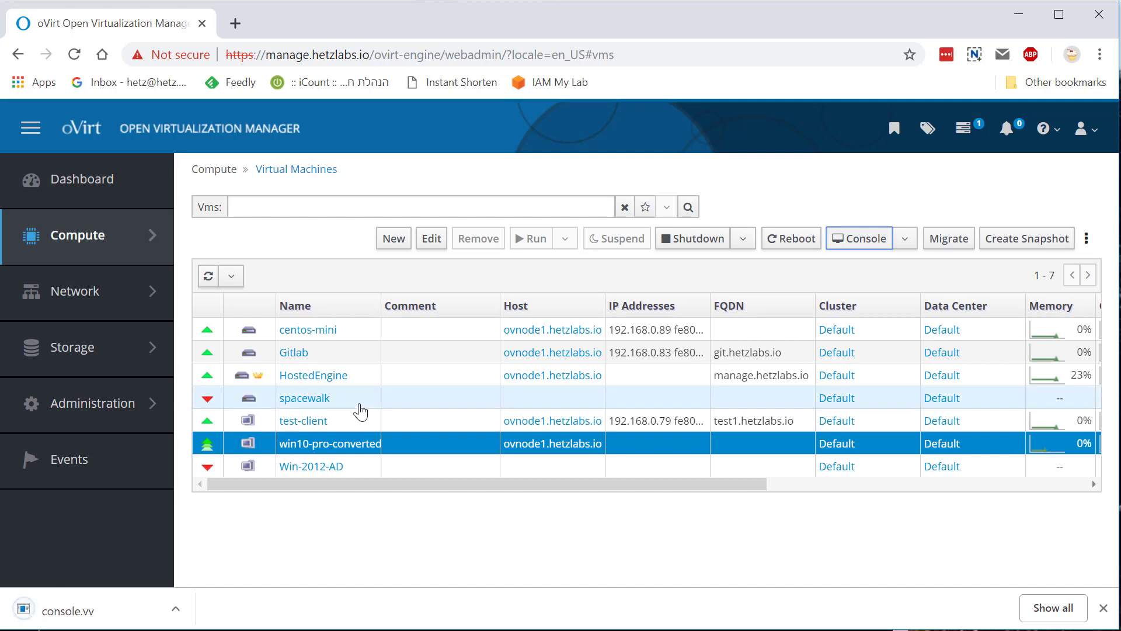
pyautogui.click(111, 611)
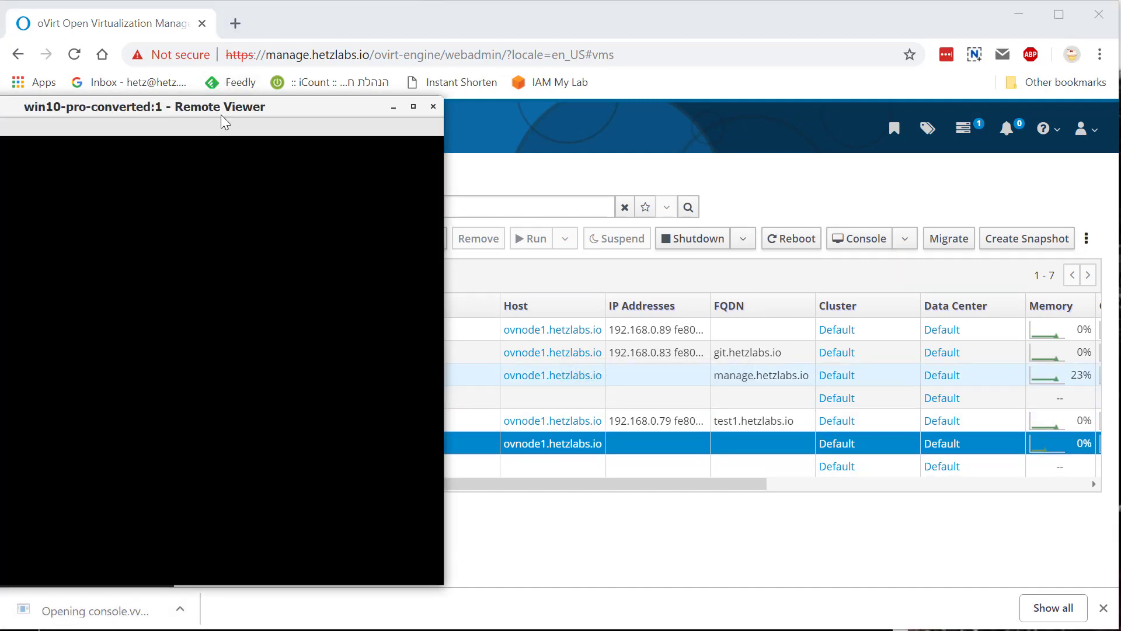
pyautogui.moveTo(226, 105); pyautogui.dragTo(577, 104)
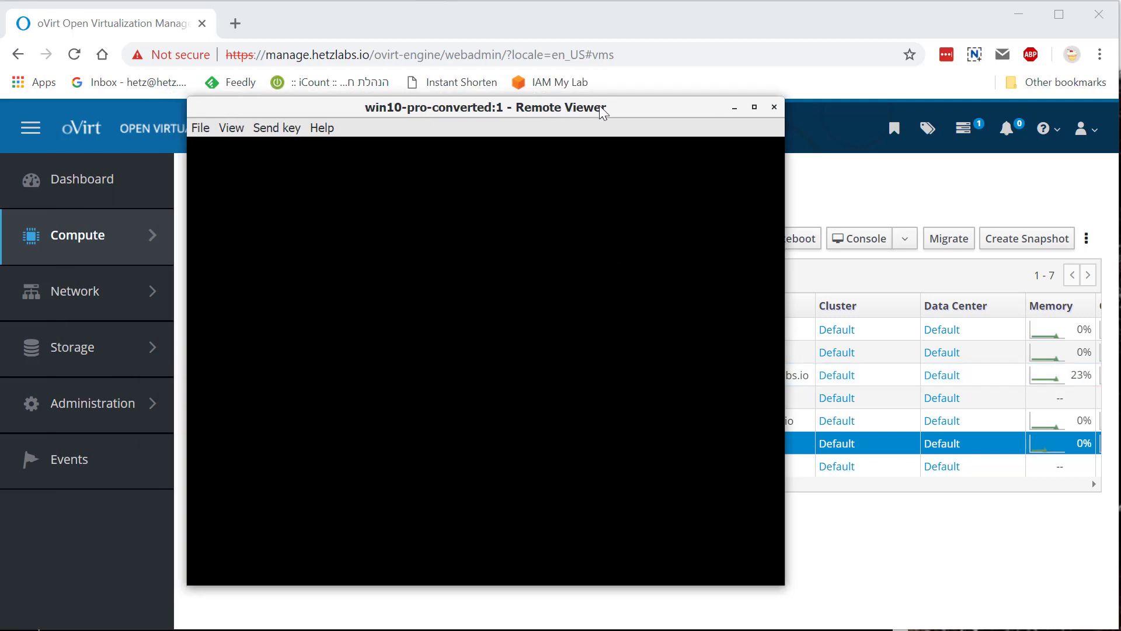
pyautogui.moveTo(599, 105); pyautogui.dragTo(829, 124)
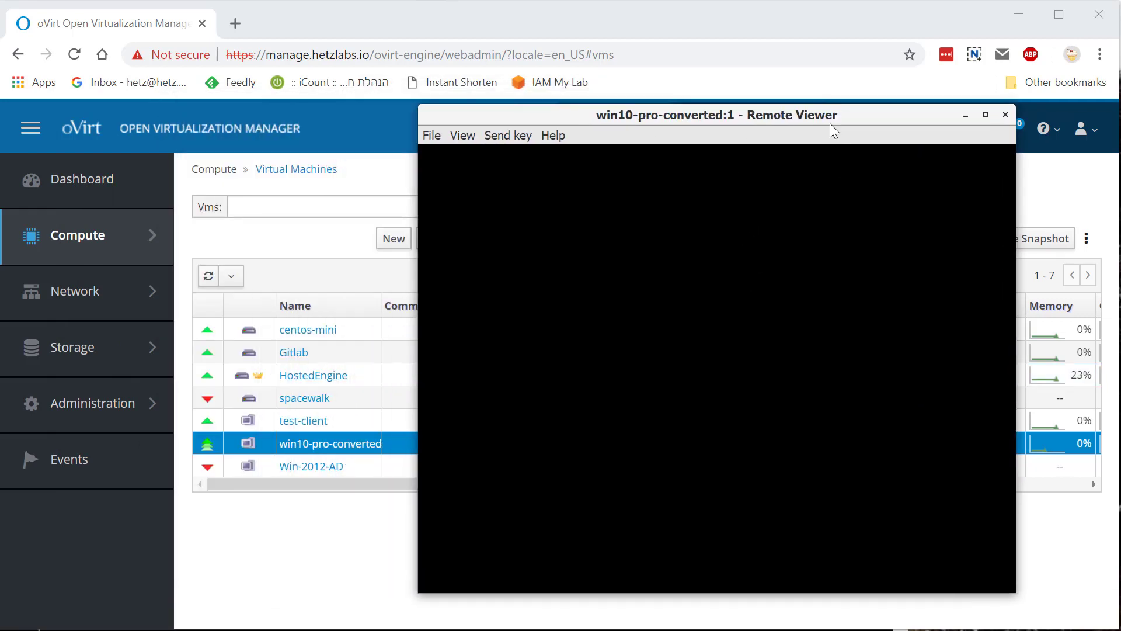
# - Get past the guest's lock screen and sign in with the account password
pyautogui.click(764, 353)
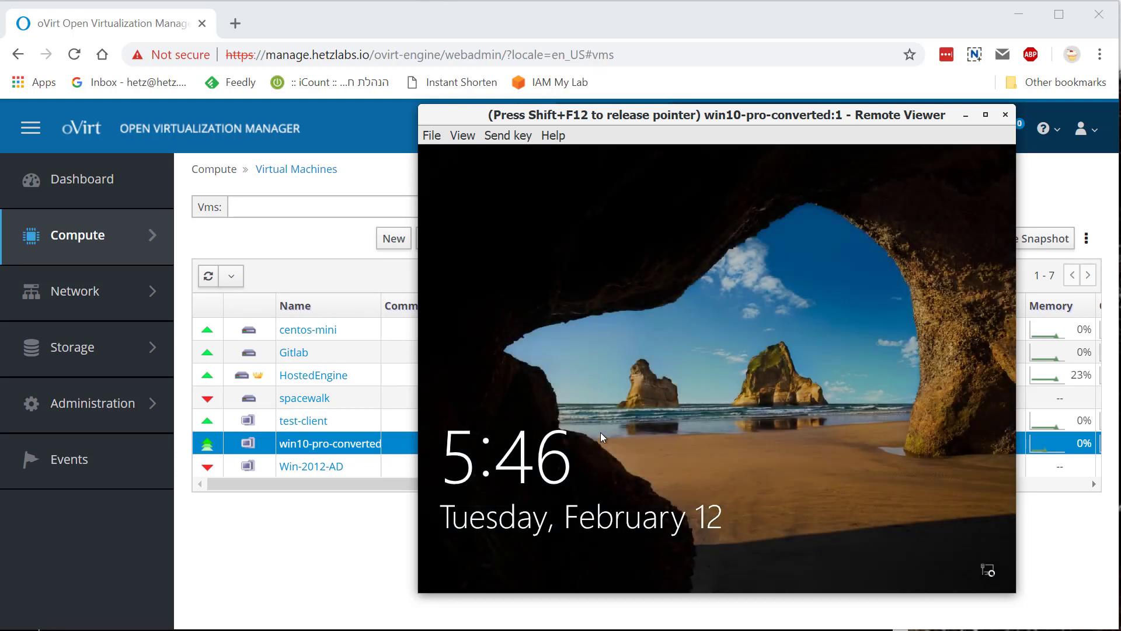
pyautogui.click(607, 364)
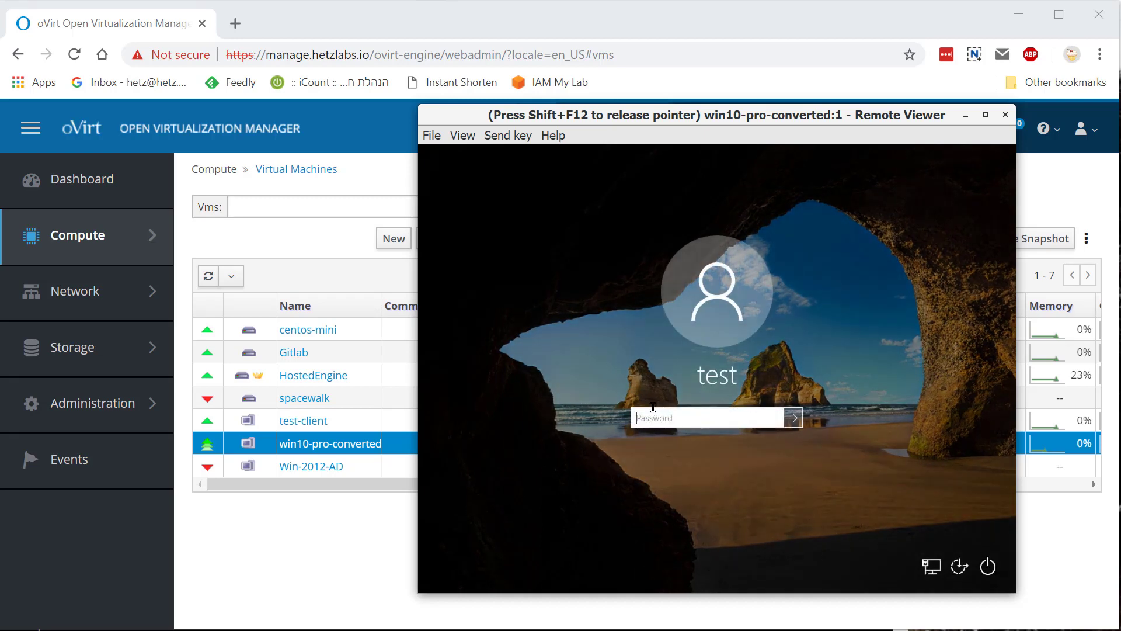
pyautogui.write('••••••')
pyautogui.press('Return')
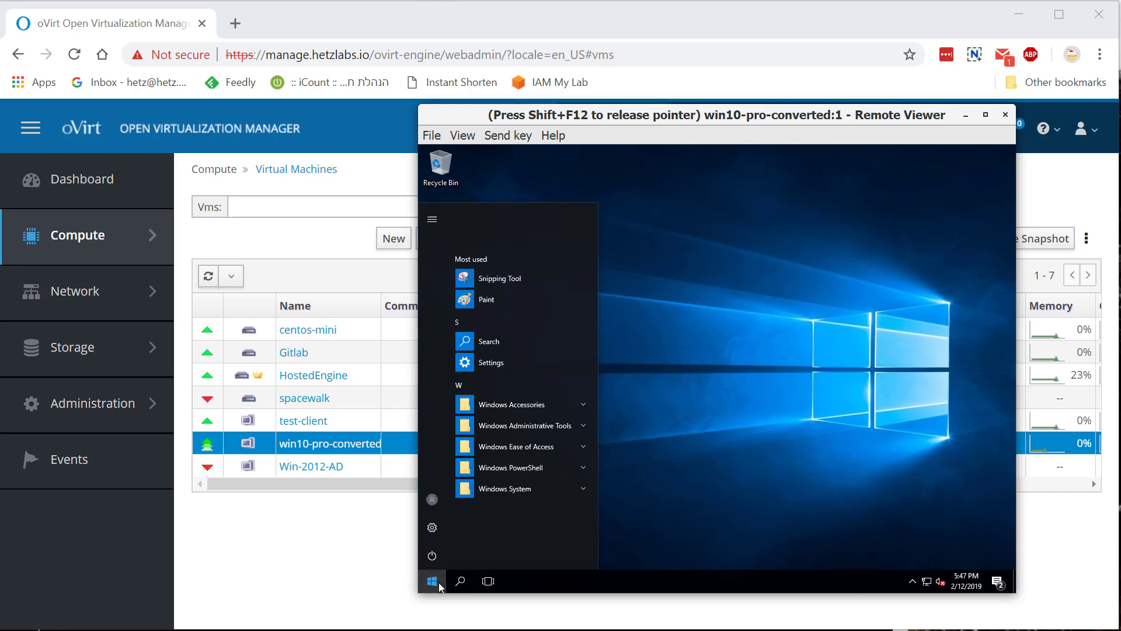
# - Ping google.com from a guest Command Prompt (4 of 4 replies), then exit the prompt
pyautogui.write('cmd')
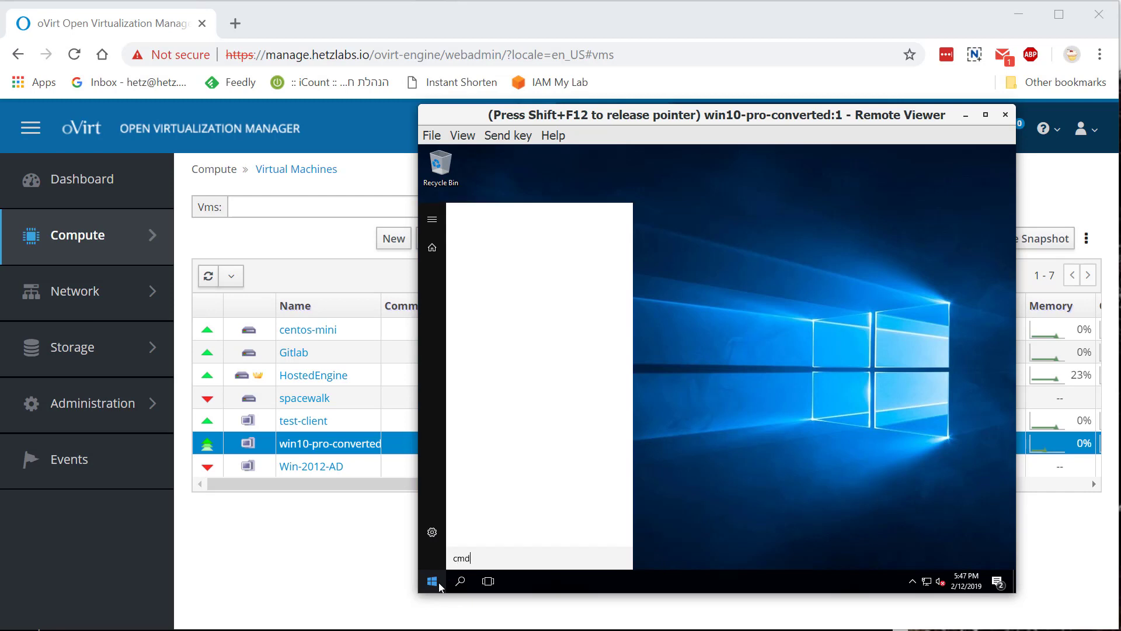
pyautogui.press('Return')
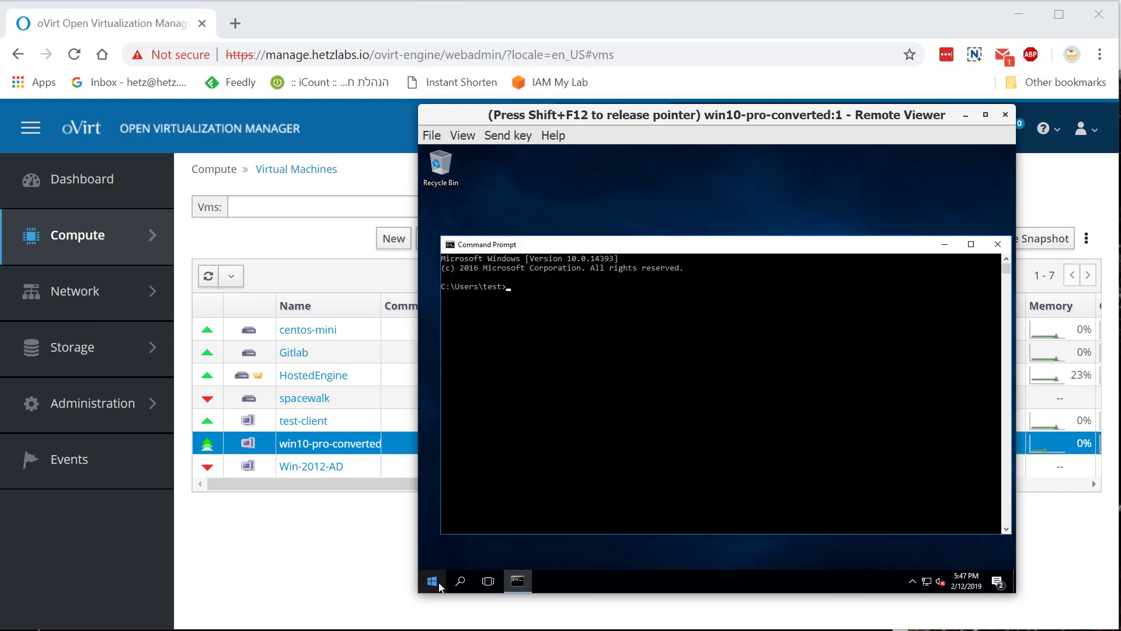
pyautogui.write('ping google.com')
pyautogui.press('Return')
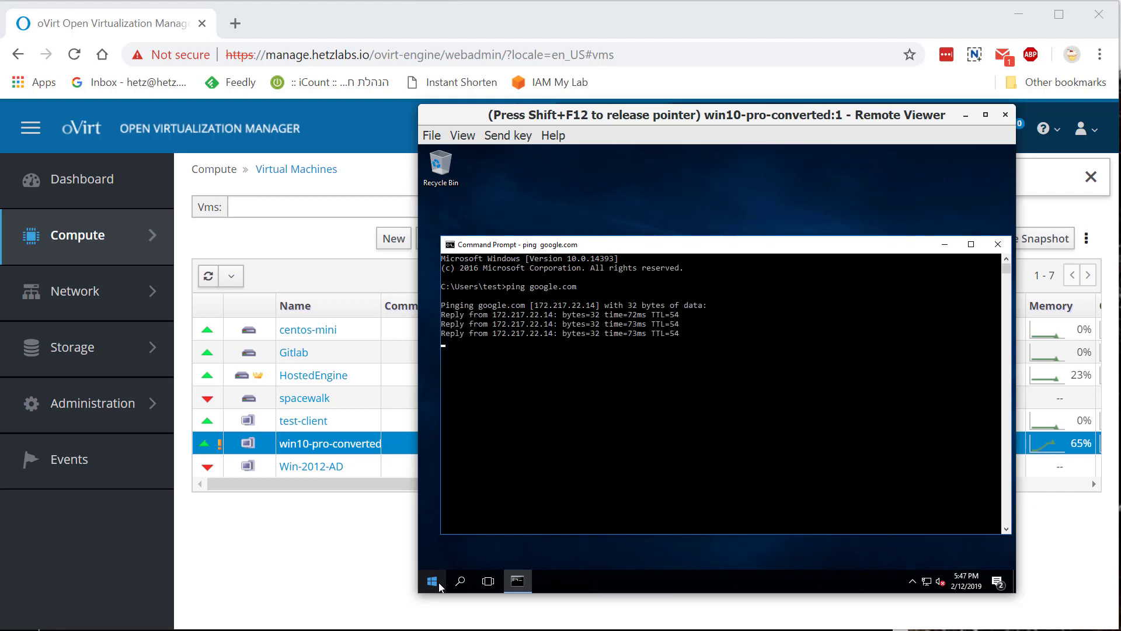
pyautogui.write('exit')
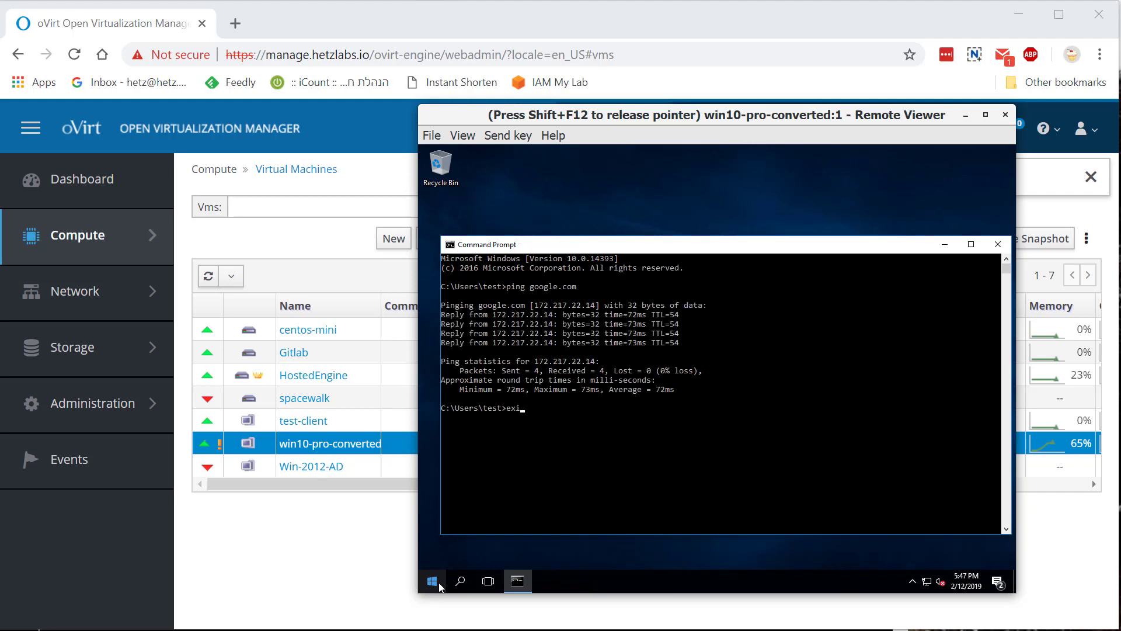
pyautogui.press('Return')
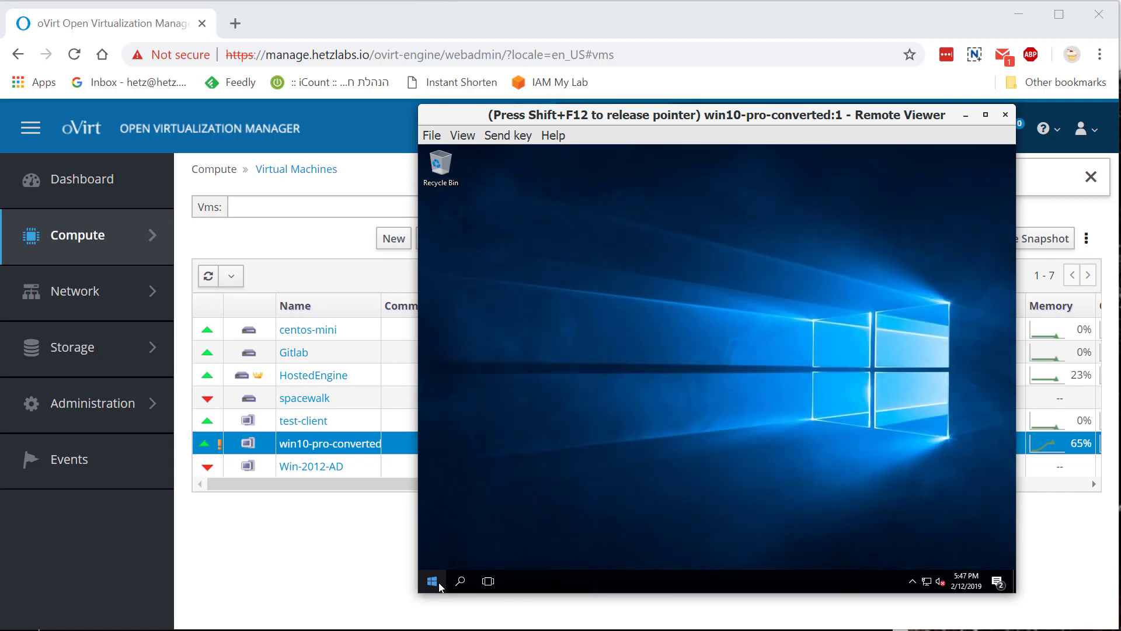